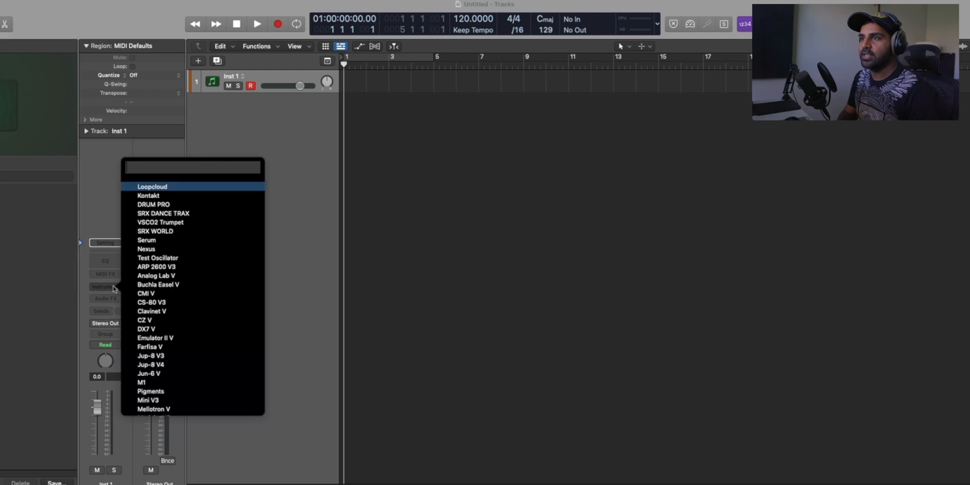
- Load the Splice Bridge instrument on the Inst 1 track and set the project tempo to 150 BPM
key(Return)
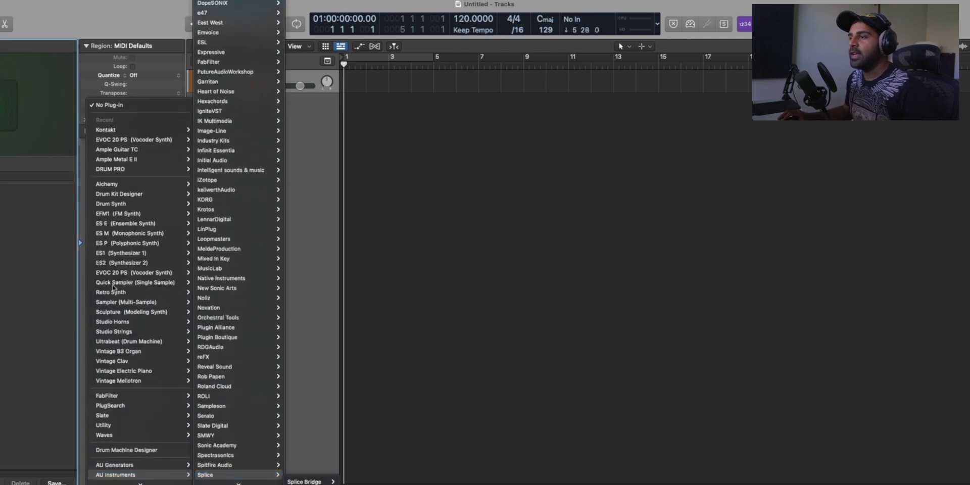
drag(466, 23, 465, 2)
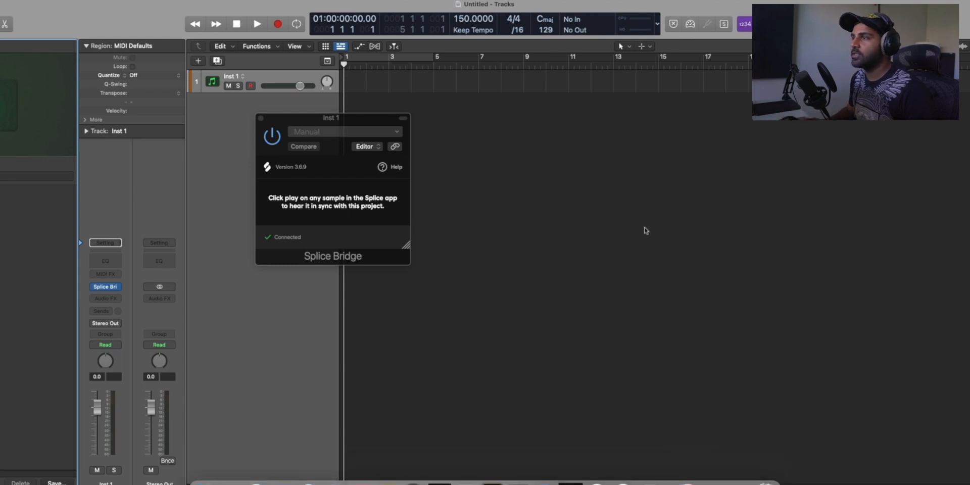
- Open the Splice app and turn on the project's cycle range over bars 1 to 5
key(super+space)
text(SPLi)
key(Return)
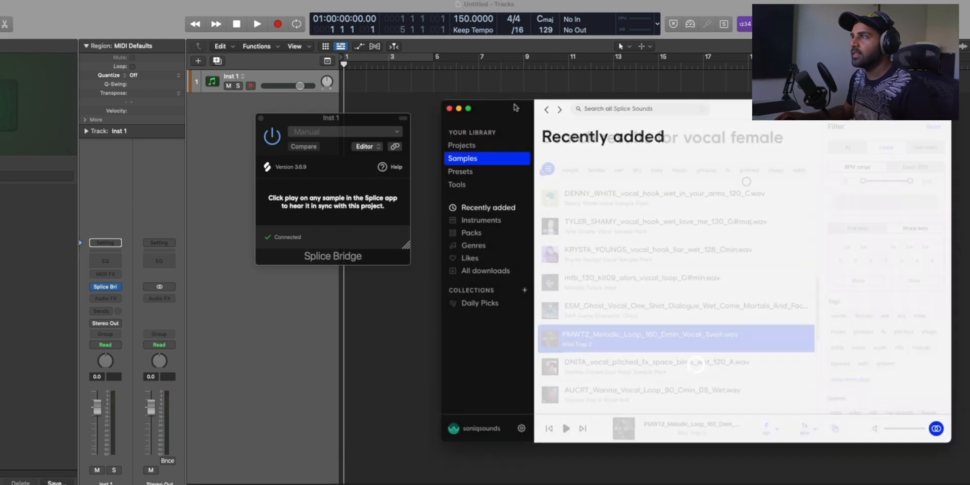
click(399, 59)
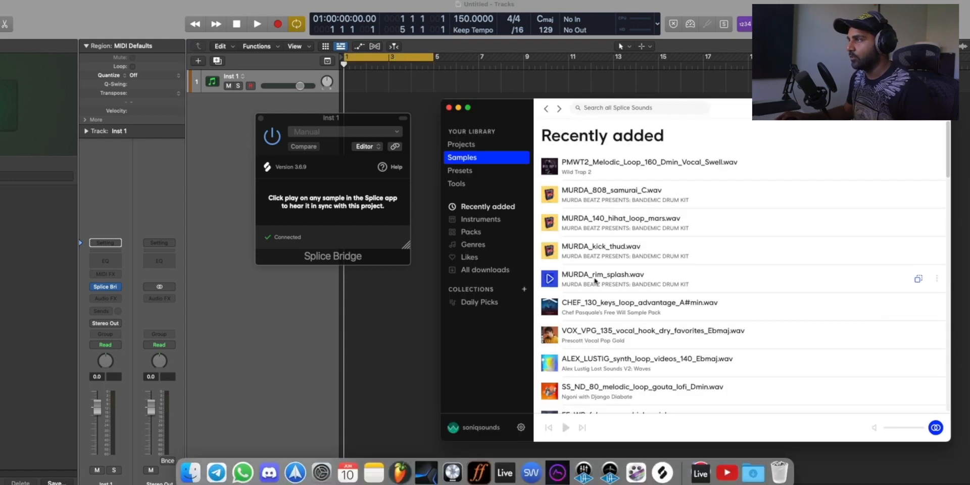
- Search Splice sounds for MELODY and preview CHEF_130_keys_loop_advantage_A#min.wav in sync with the project
click(593, 108)
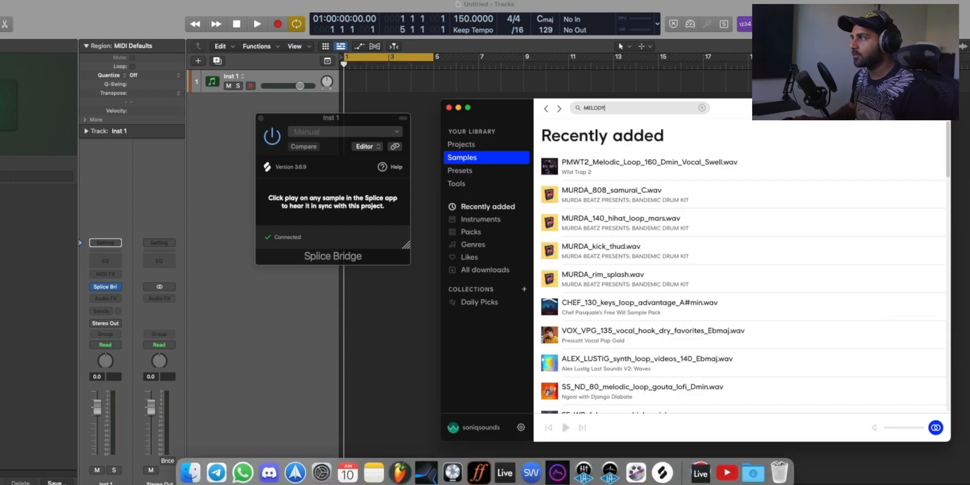
key(Return)
click(550, 199)
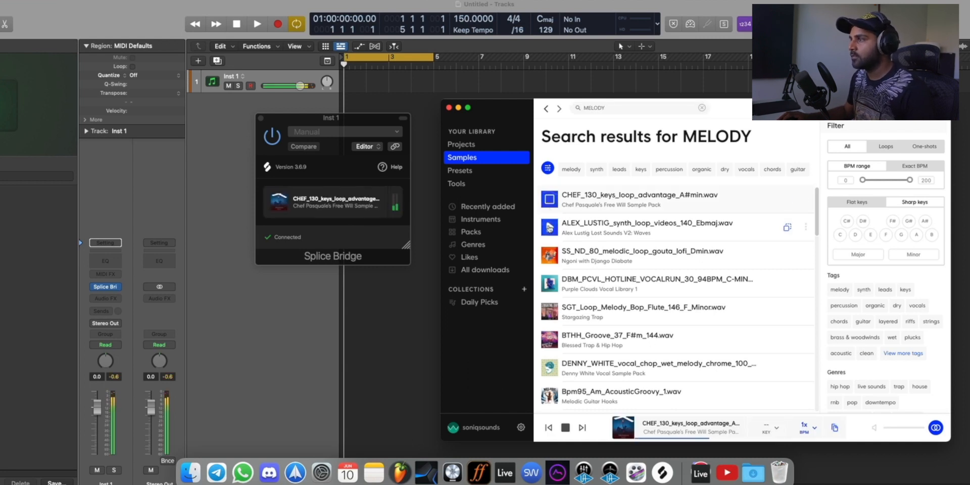
click(373, 98)
key(space)
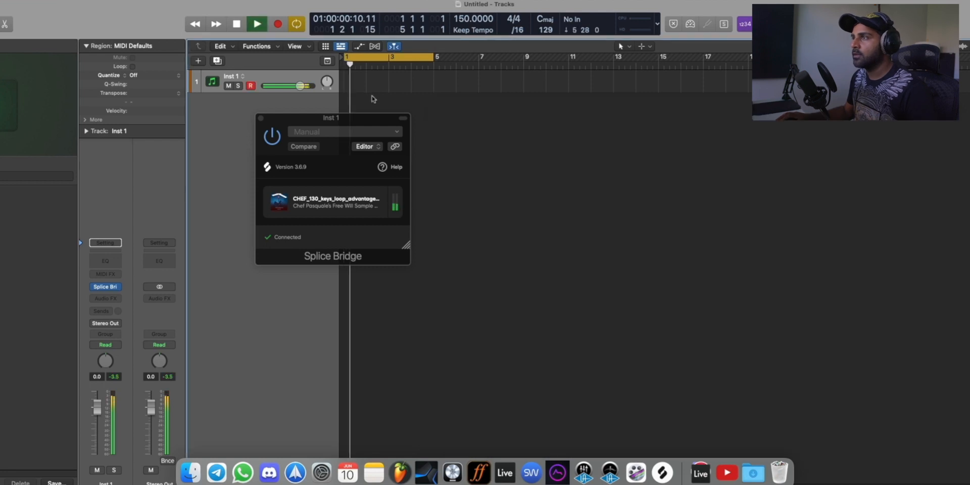
key(space)
key(super+Tab)
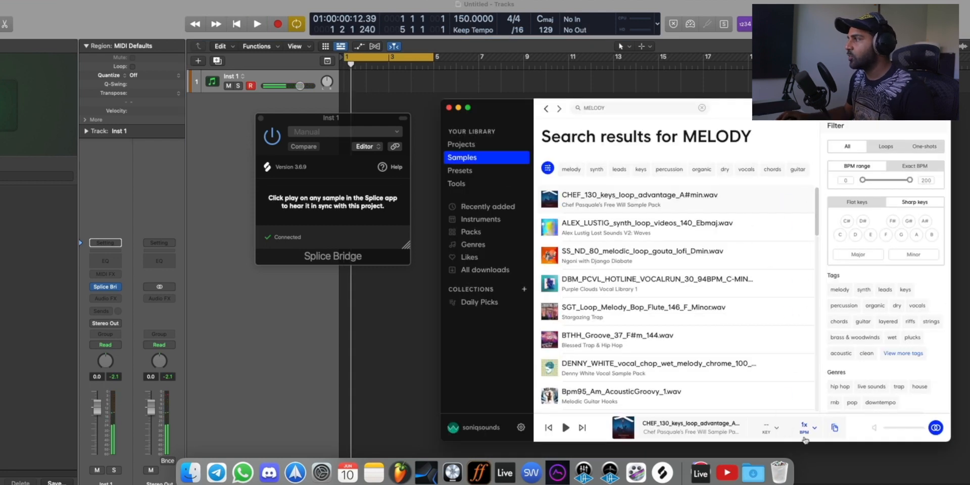
- Open Splice's Transpose settings, play the melody loop with the project, and lower the Inst 1 volume to -7.6 dB
click(773, 429)
click(389, 359)
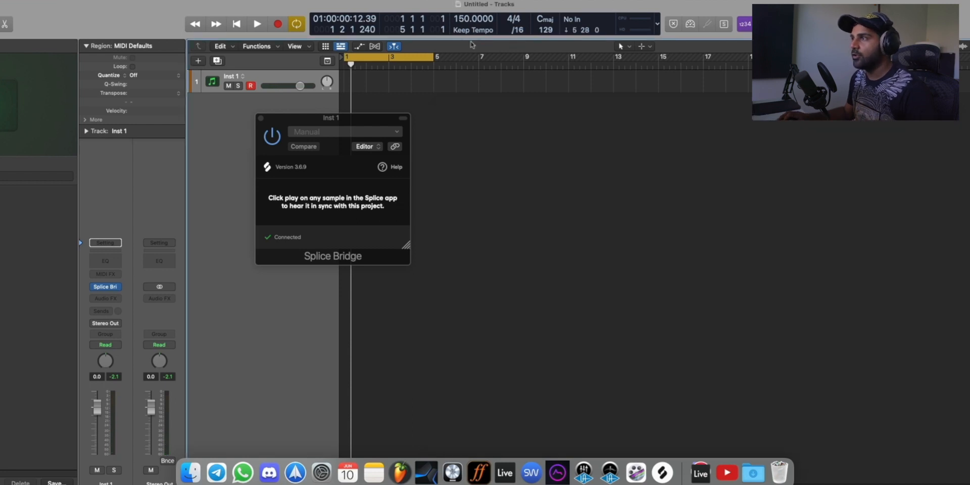
key(space)
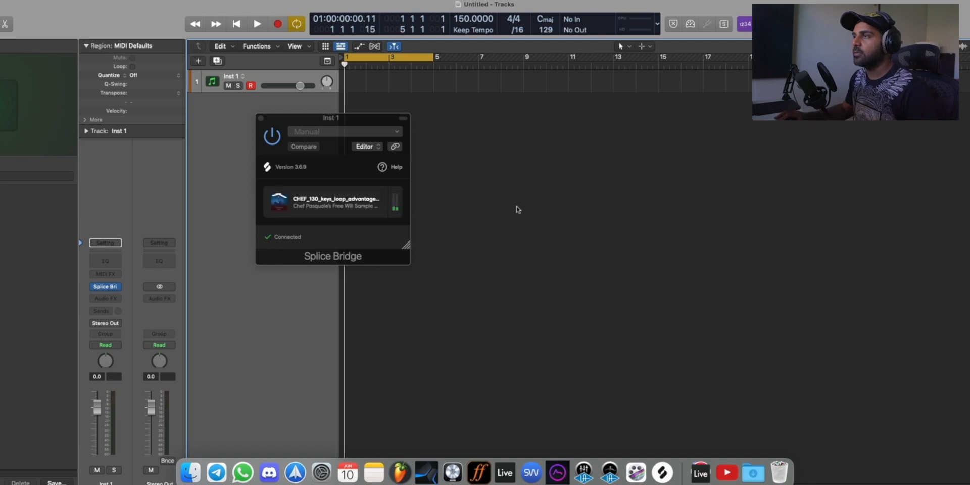
key(super+Tab)
drag(299, 87, 284, 87)
key(space)
key(super+Tab)
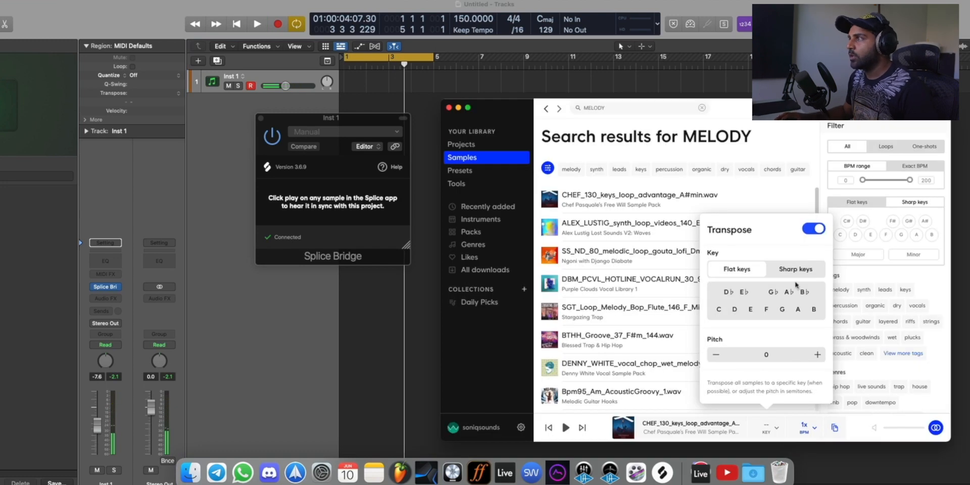
- Transpose the Splice samples to the key of A and preview the melody loop in sync with the project
click(798, 310)
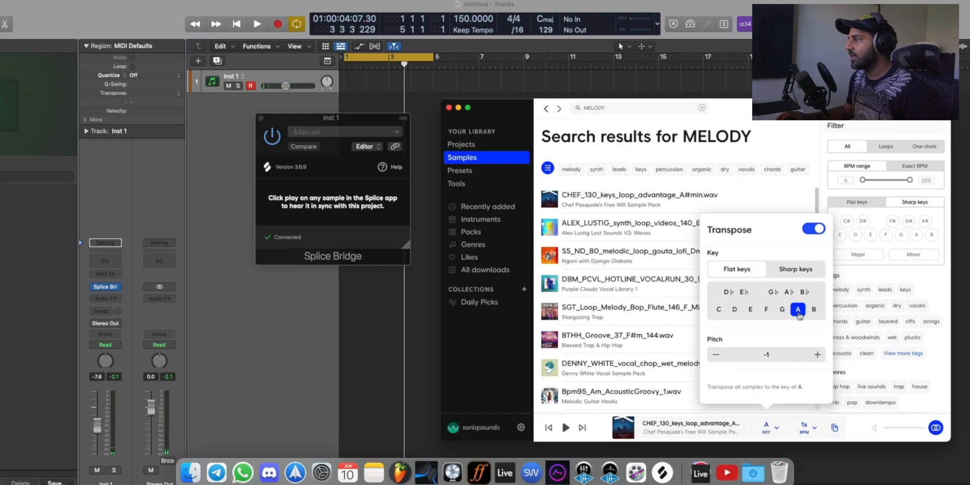
click(370, 329)
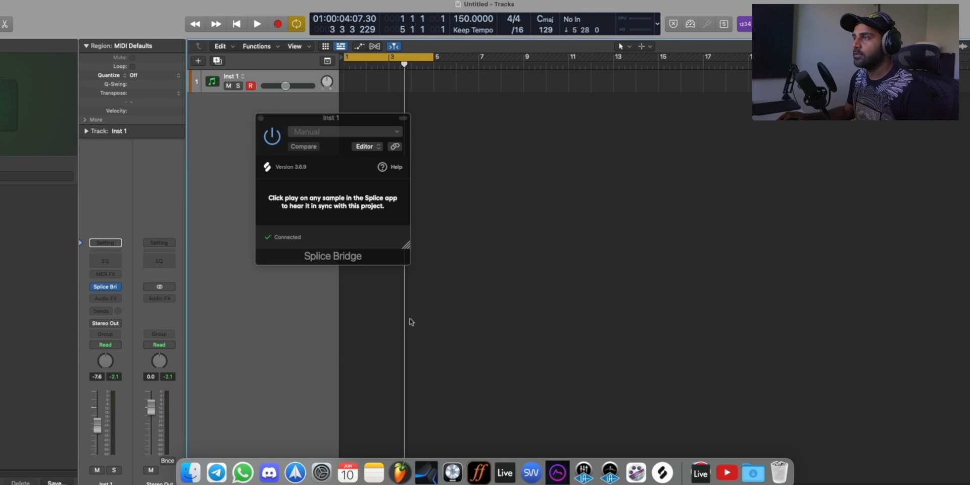
key(space)
key(super+Tab)
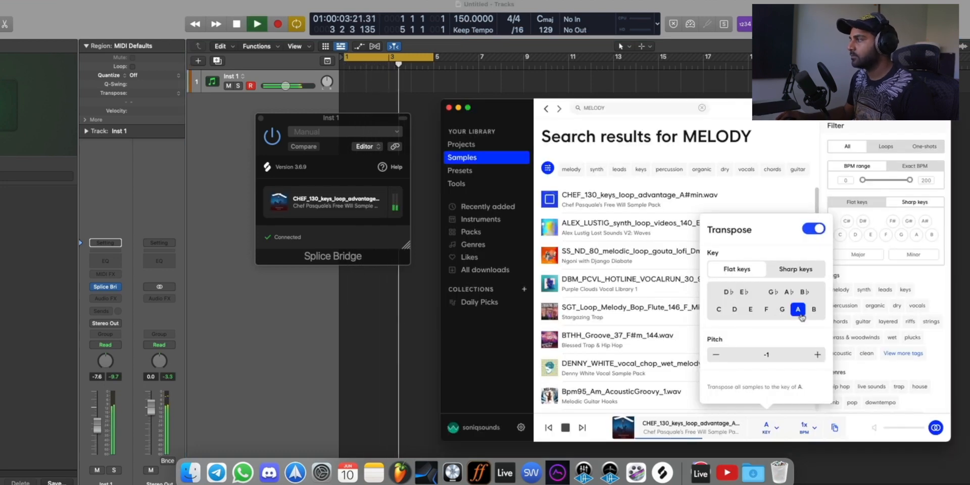
click(418, 333)
key(space)
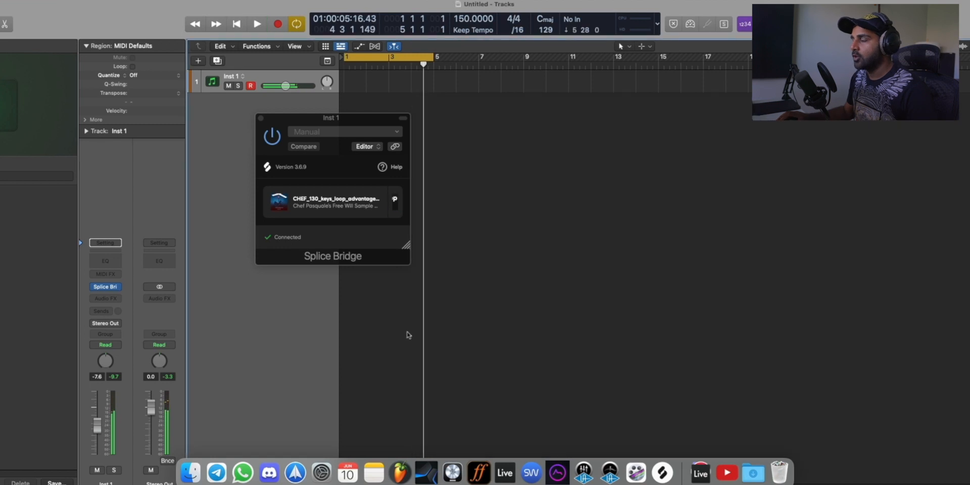
- Bring the modified CHEF_130 keys loop from Splice into the Logic project as a new audio track starting at bar 1
key(super+Tab)
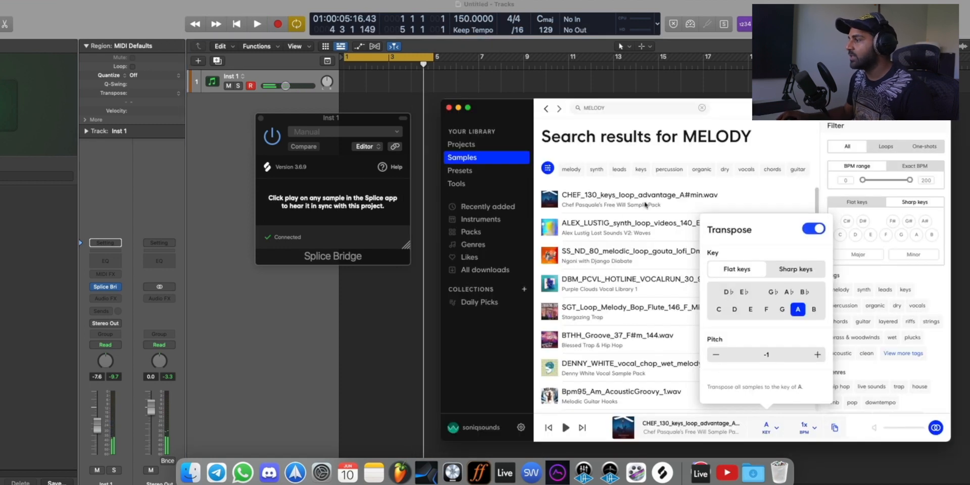
click(639, 429)
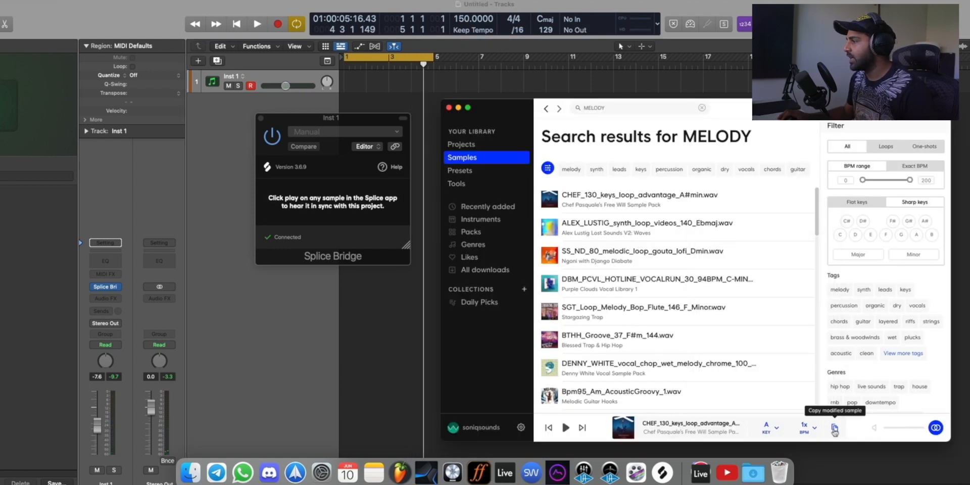
drag(835, 431, 339, 305)
- Play the imported loop in the project and move the Splice Bridge window away from the track headers
click(392, 320)
key(space)
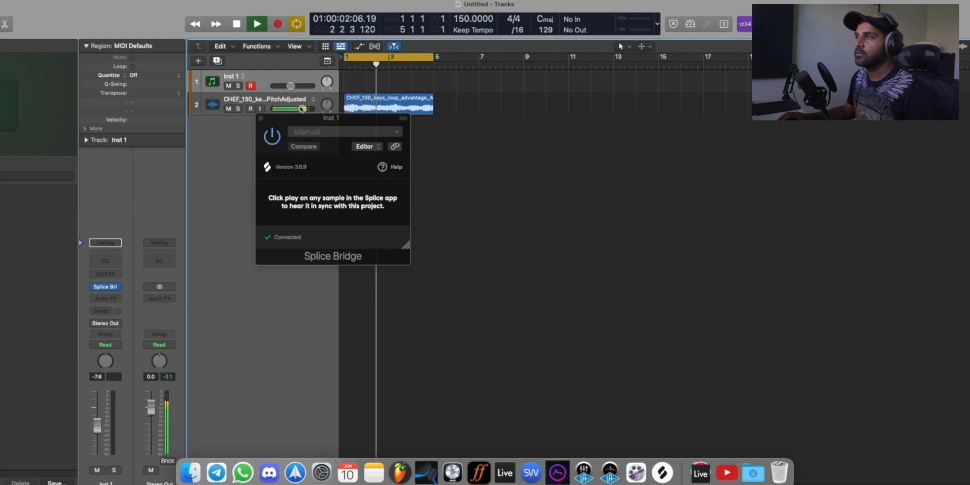
drag(298, 120, 509, 105)
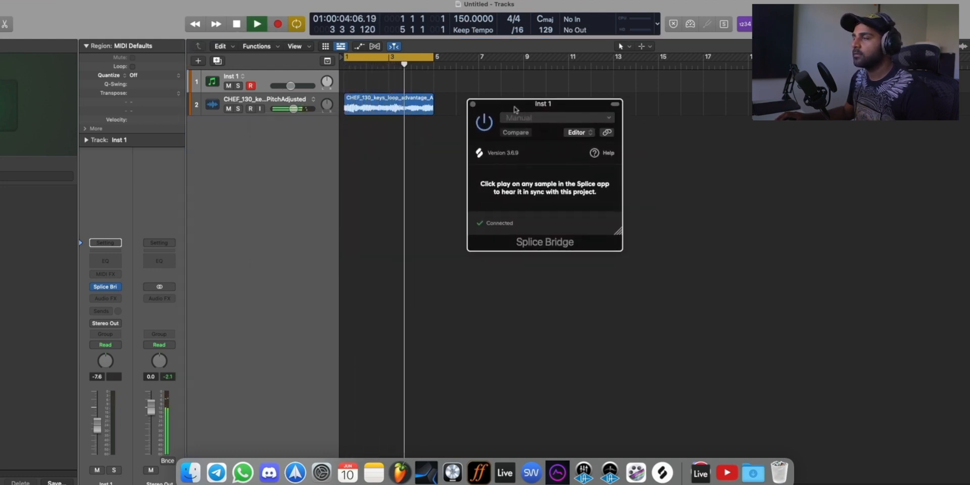
key(space)
click(424, 160)
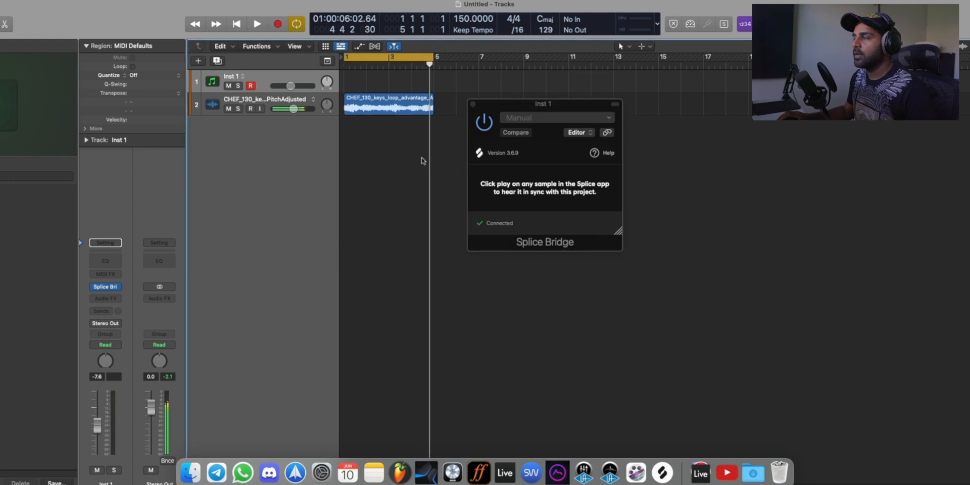
key(super+Tab)
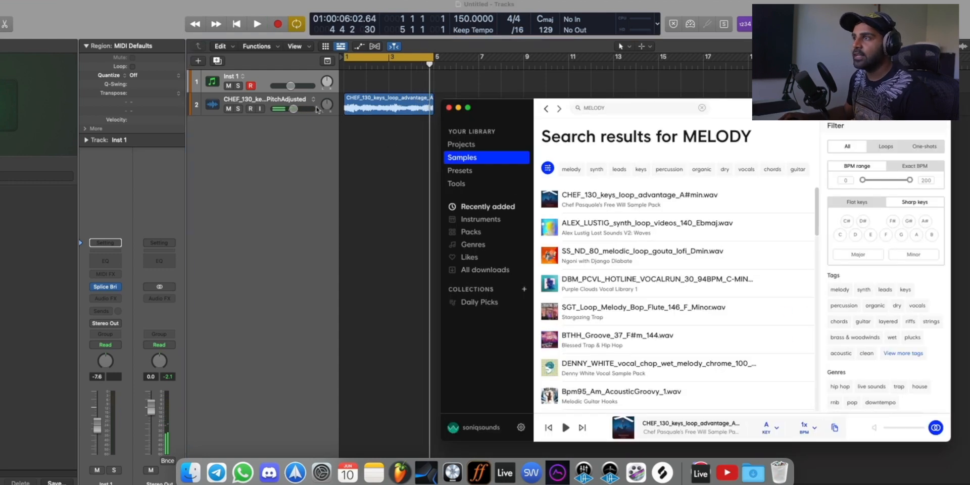
- Select the Inst 1 track, start looped project playback, and return to the Splice app
click(298, 100)
click(272, 77)
click(272, 100)
click(271, 77)
key(super+Tab)
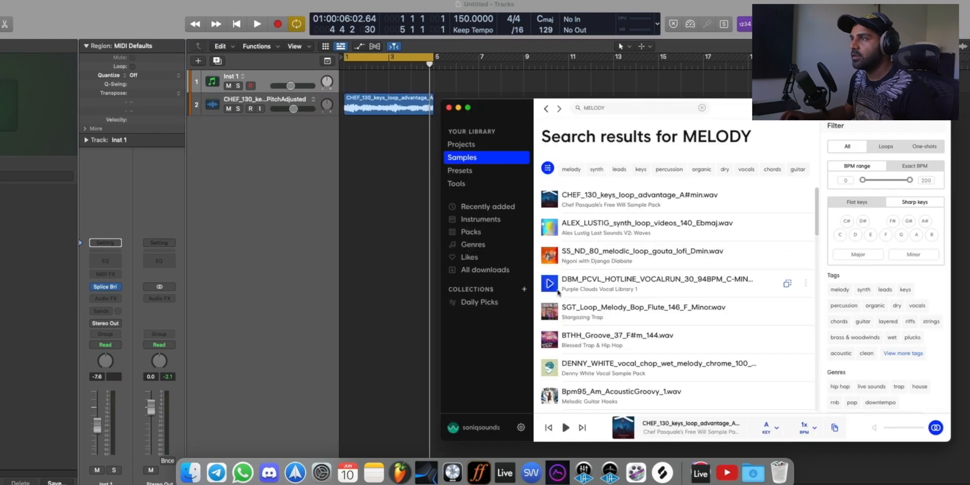
click(352, 209)
key(space)
key(super+Tab)
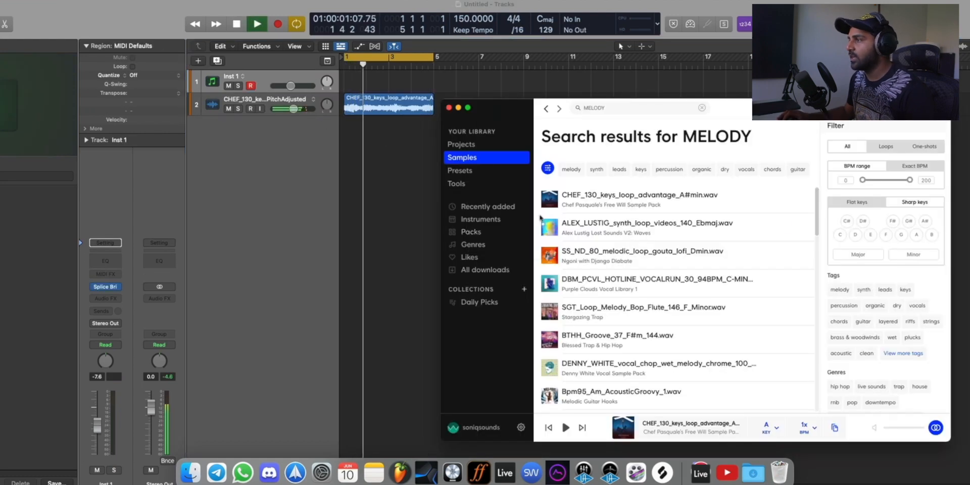
- Search Splice sounds for kick and preview MURDA_kick_thud.wav over the playing melody
scroll(547, 210, down, 5)
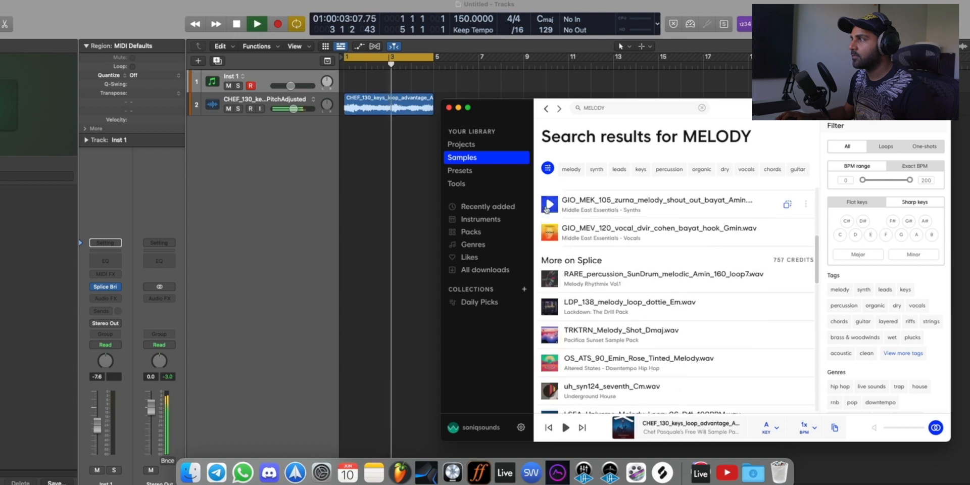
click(606, 108)
text(kick)
key(Return)
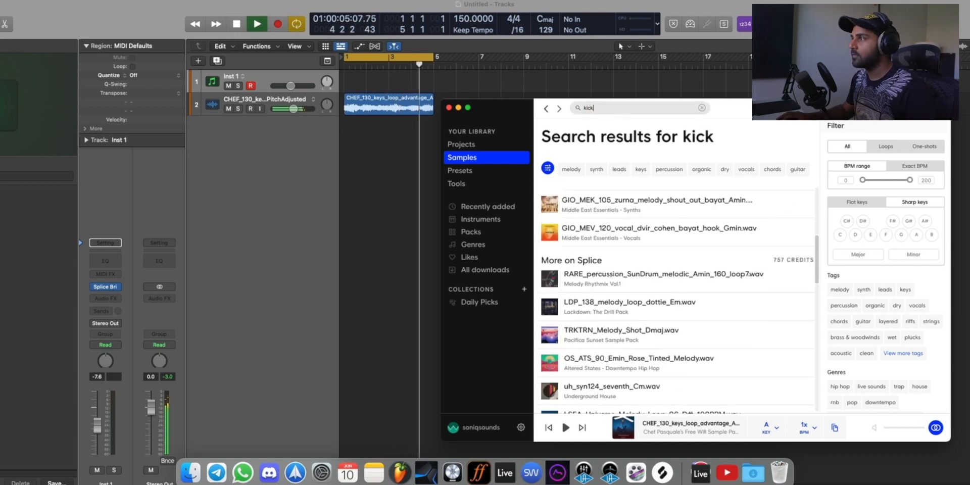
click(549, 200)
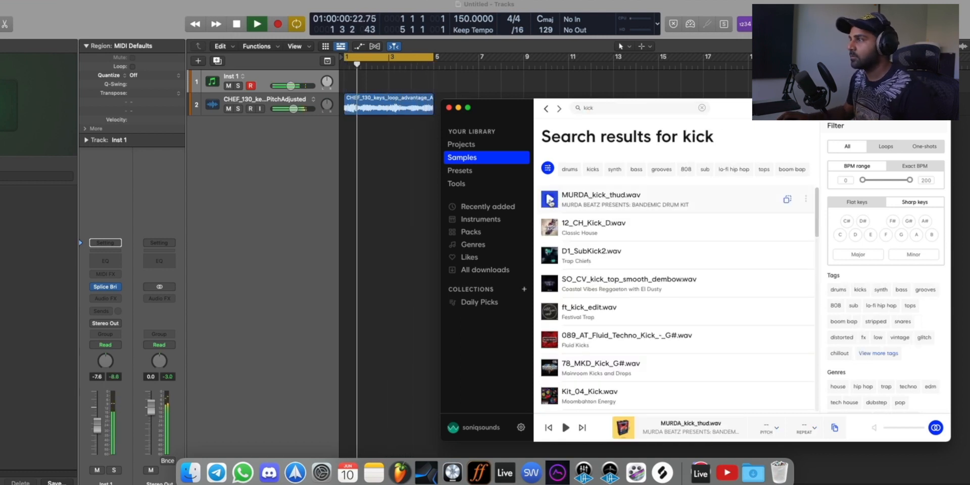
- Add MURDA_kick_thud.wav to the project as a Drum Machine Designer track, and audition other kicks, including ft_kick_edit.wav
drag(598, 200, 275, 160)
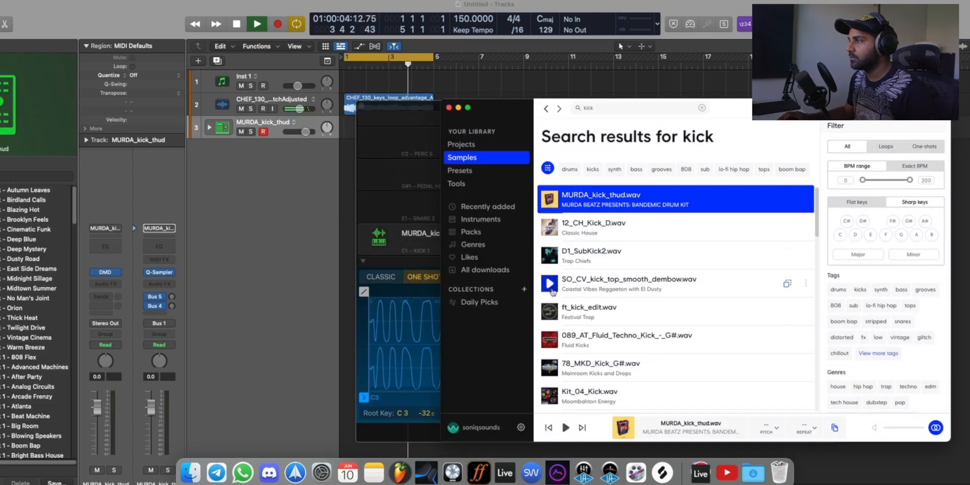
click(550, 284)
click(550, 311)
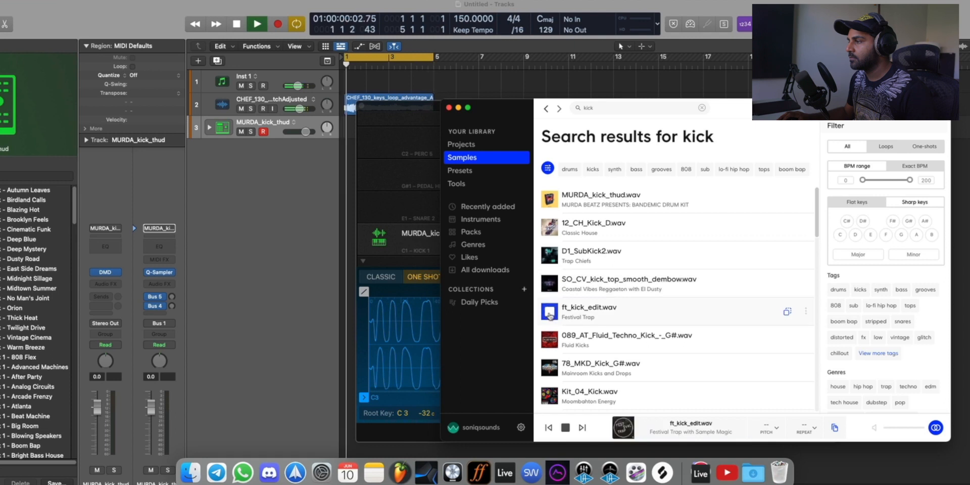
- Search Splice for snare limited to loops and audition several results, including dd_drum_135_educate_snare.wav and 125_Snare_Loop_3.wav
click(603, 110)
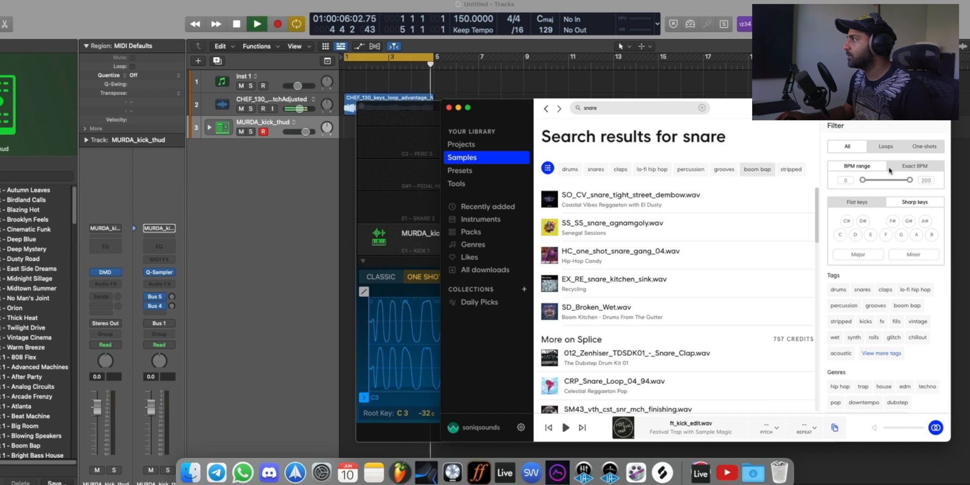
click(890, 146)
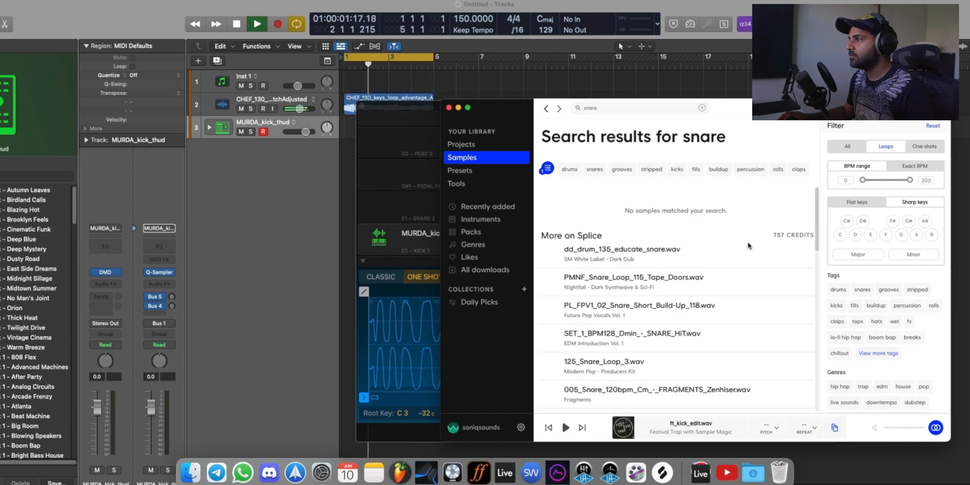
click(550, 254)
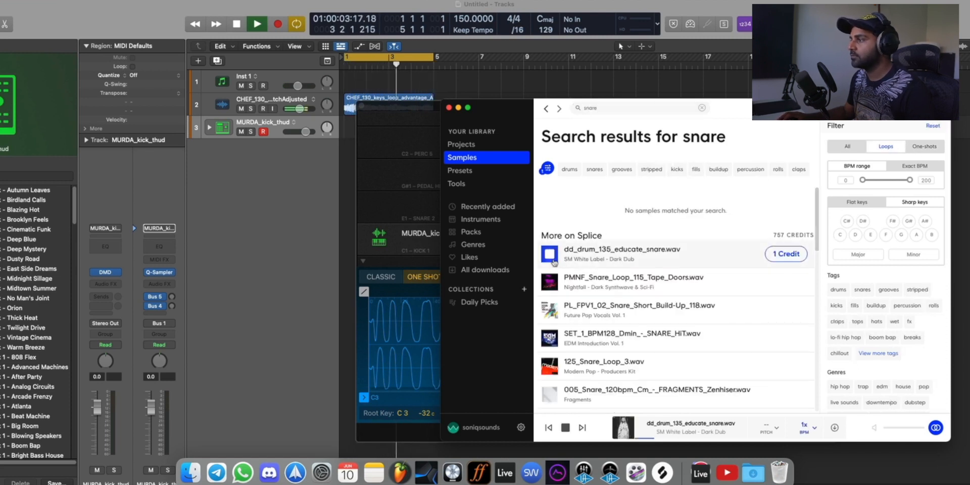
click(550, 310)
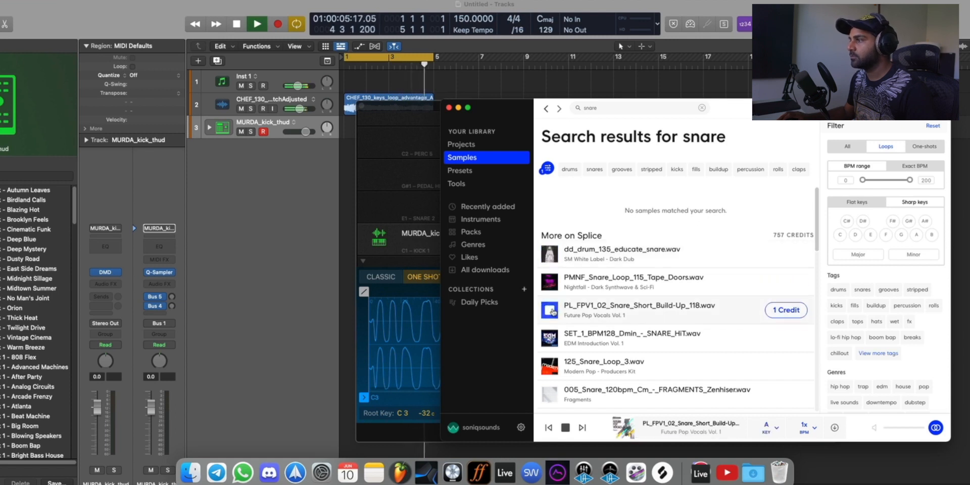
scroll(543, 329, down, 1)
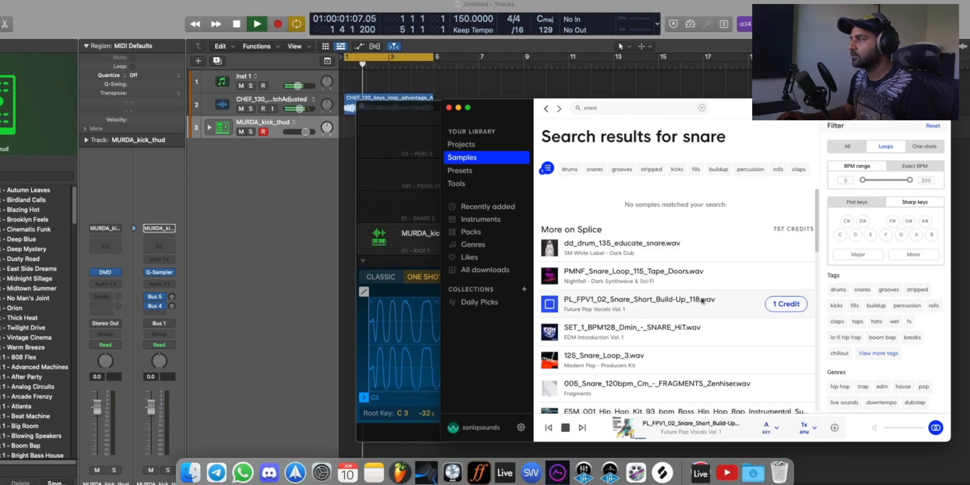
click(550, 334)
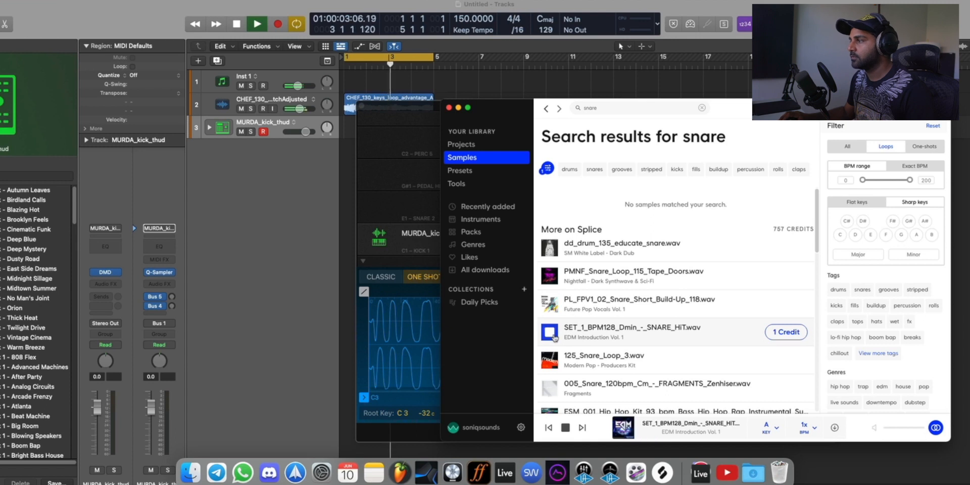
scroll(550, 341, down, 2)
click(550, 348)
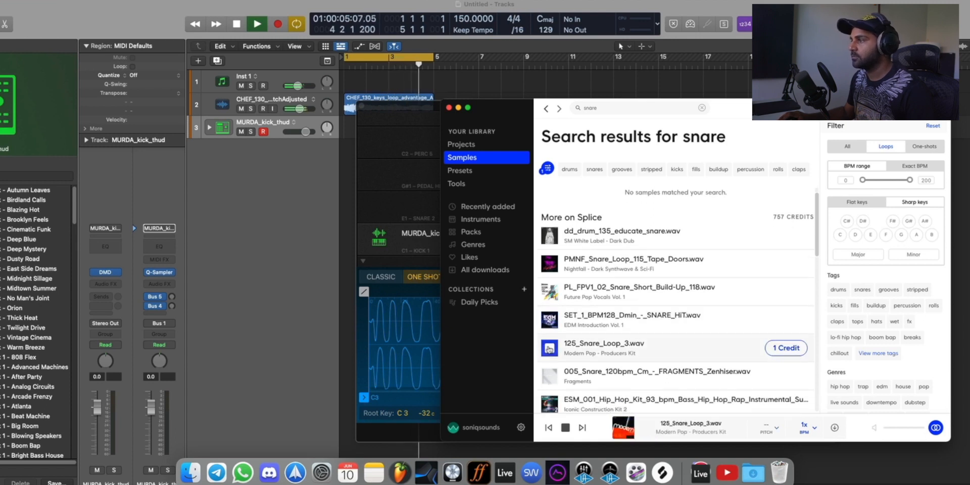
- Refine the Splice loop search to snare trap and audition results, including PL_BBERNB_Kit_4_Snare_Combi_120_Em_Wet.wav and bs_90_drum_loop_broke_snare.wav
scroll(550, 348, down, 6)
click(550, 368)
click(615, 113)
text(trap)
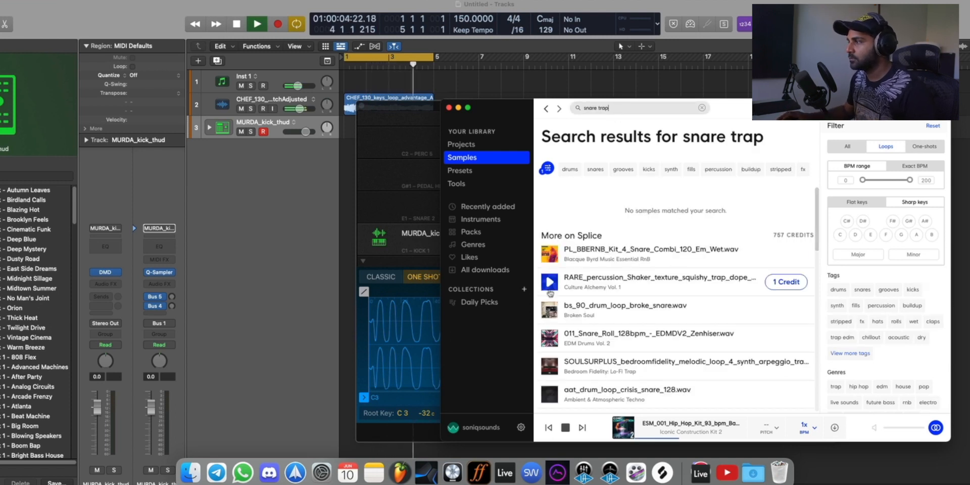
click(550, 289)
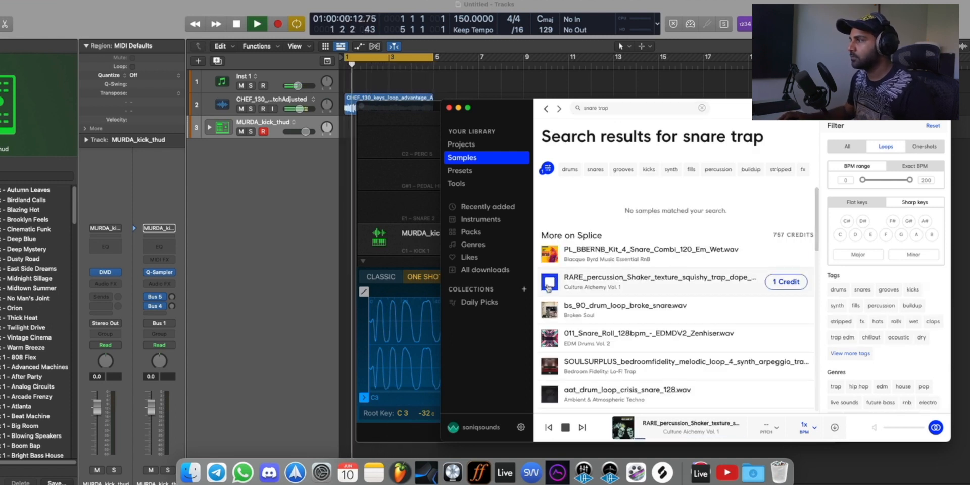
key(Up)
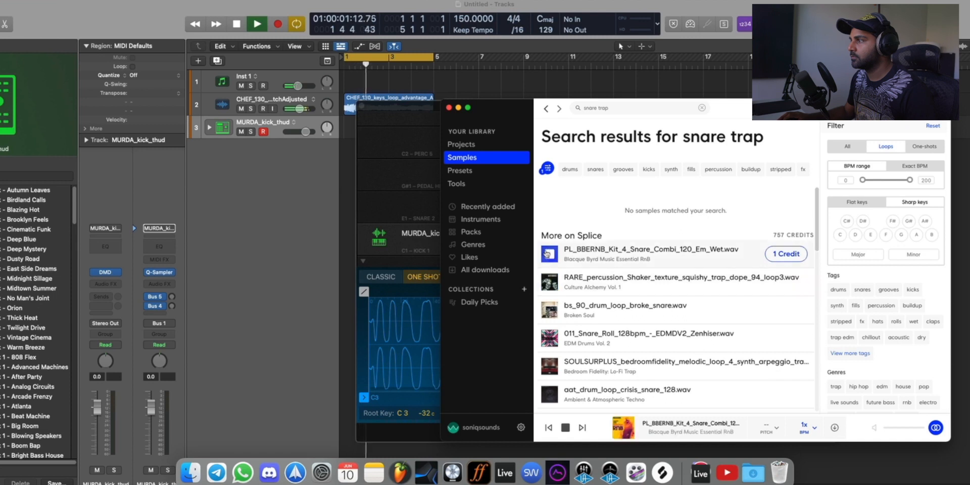
click(552, 310)
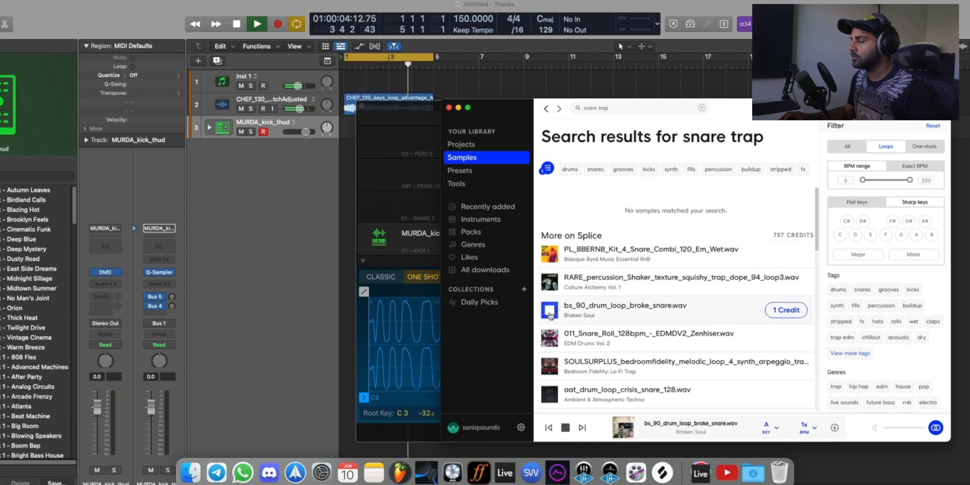
click(548, 337)
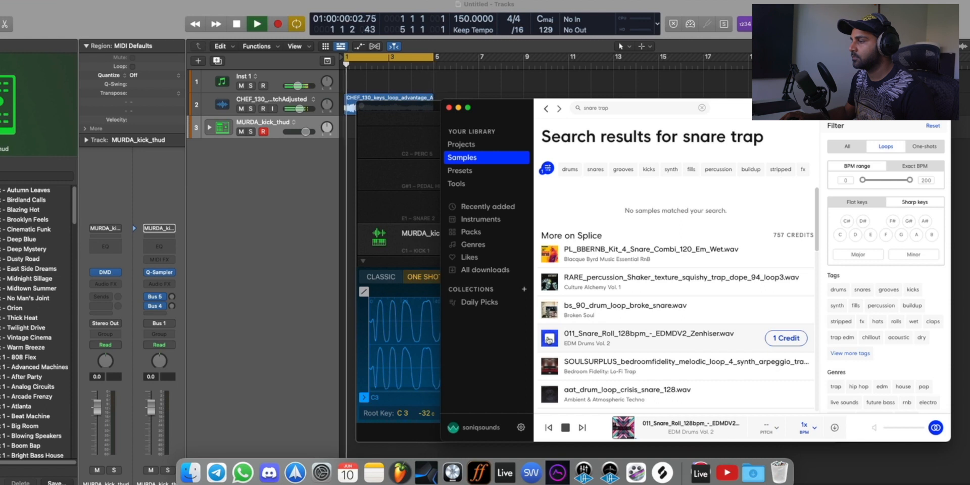
scroll(546, 354, down, 1)
click(544, 358)
scroll(548, 338, down, 1)
- Stop project playback, limit the Splice results to one-shots, and preview several snares, including dth_snare_one_shot_synthetic_top_sup.wav and FSW_one_shot_snare_serpantine.wav
click(378, 326)
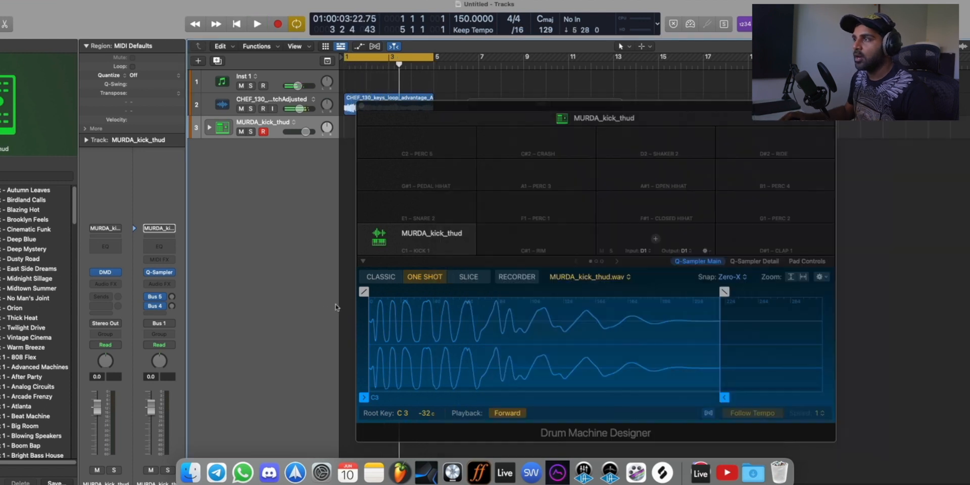
key(super+Tab)
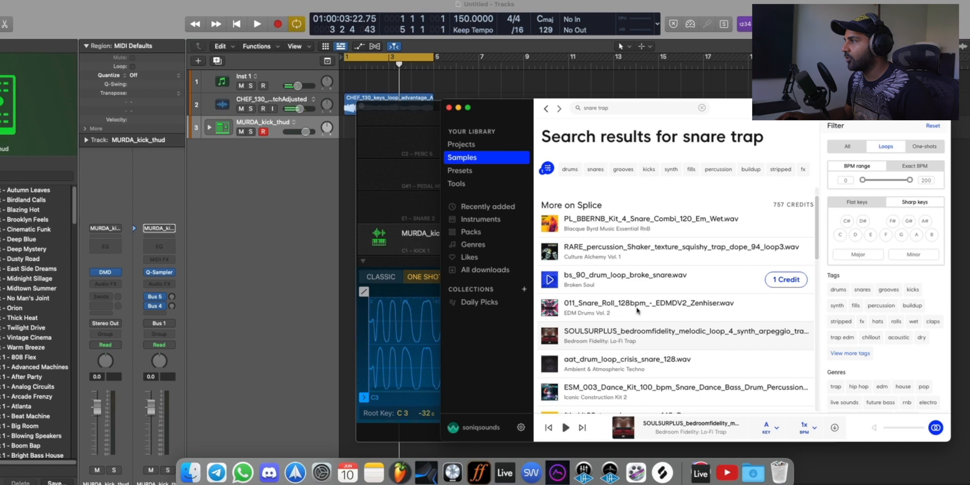
click(918, 148)
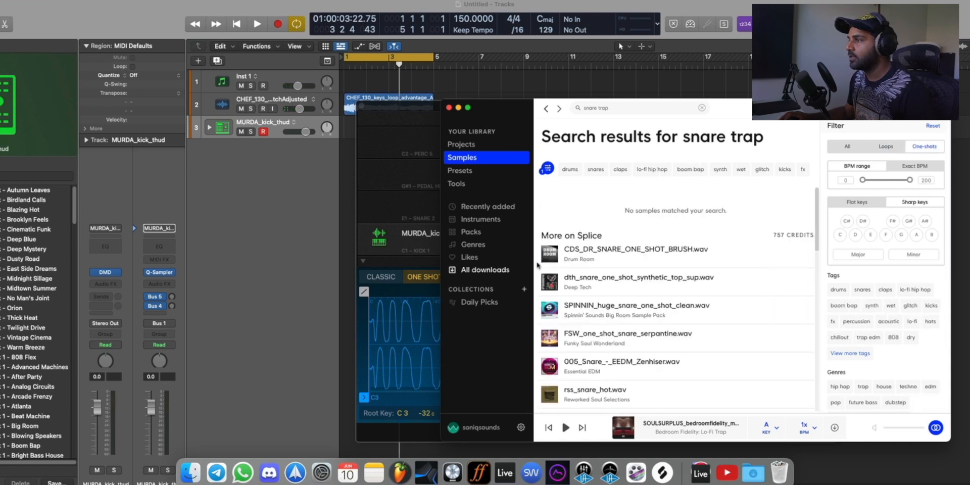
click(550, 254)
click(549, 282)
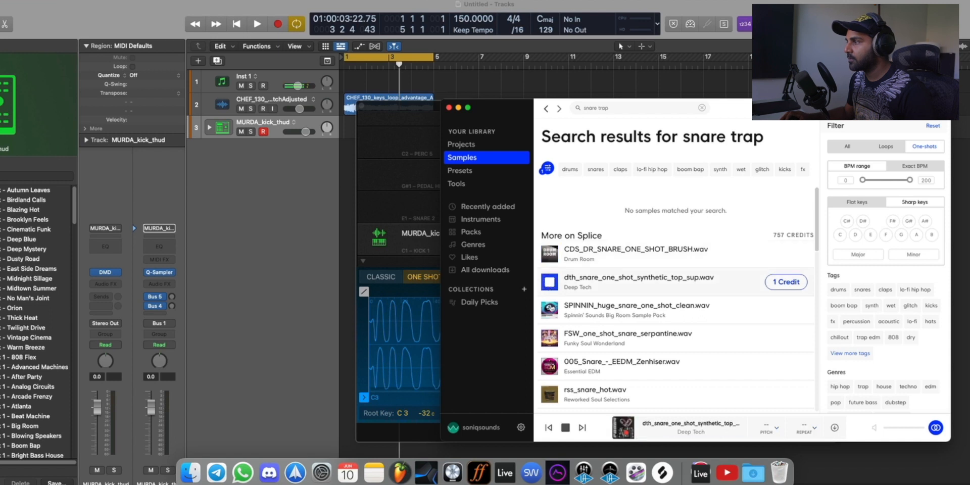
click(550, 313)
click(549, 337)
click(549, 366)
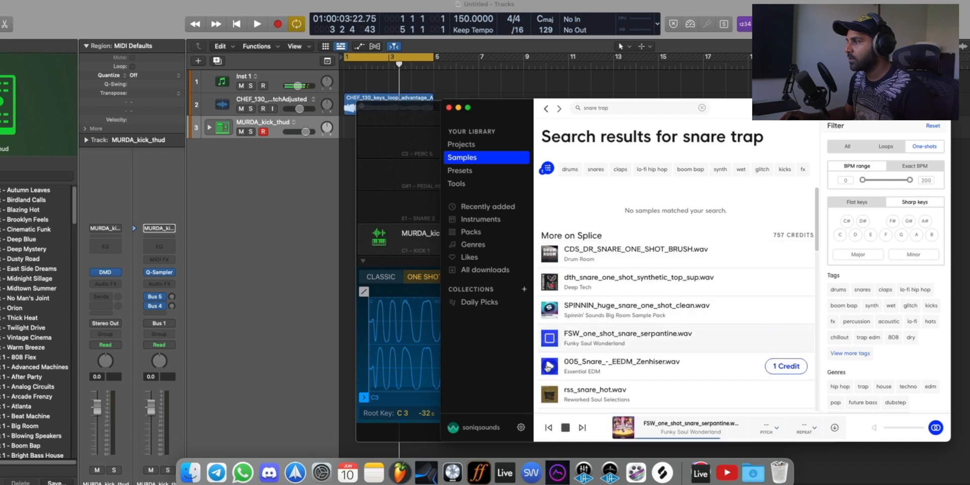
- Reset the filters, search Splice for snare, and preview the first snares listed, including HC_one_shot_snare_gang_04.wav and SS_SS_snare_agnamgoly.wav
click(937, 127)
click(607, 112)
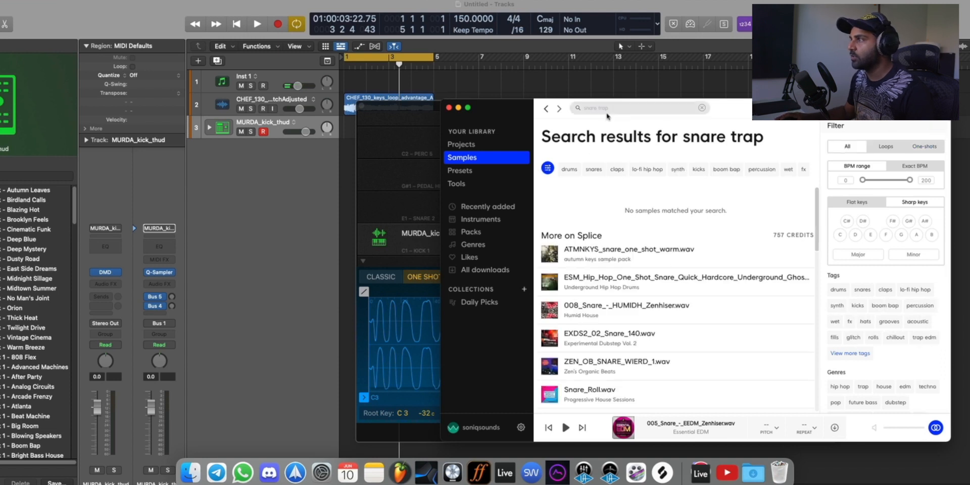
key(BackSpace)
key(BackSpace)
key(BackSpace)
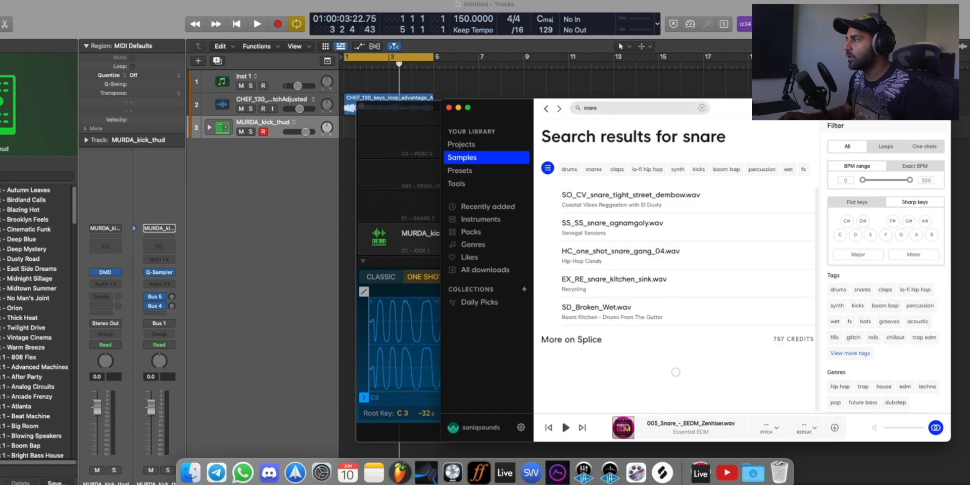
click(549, 230)
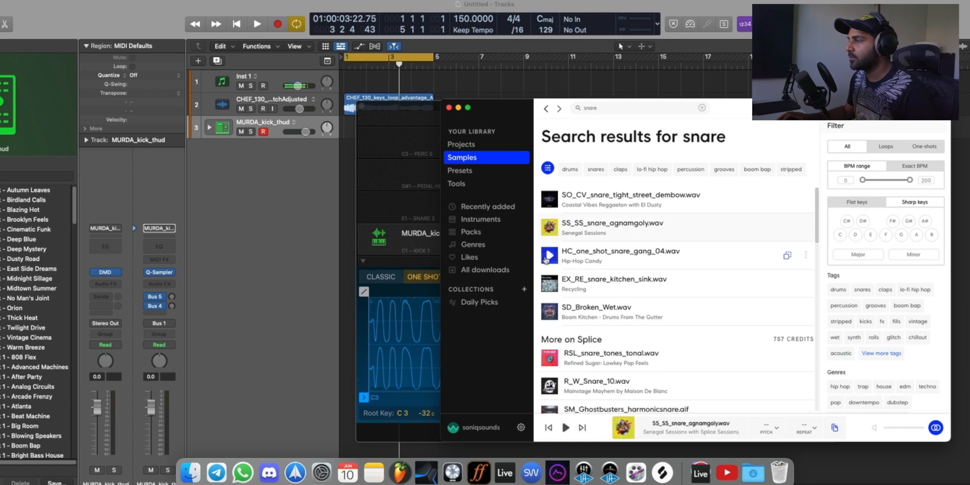
click(548, 256)
click(549, 283)
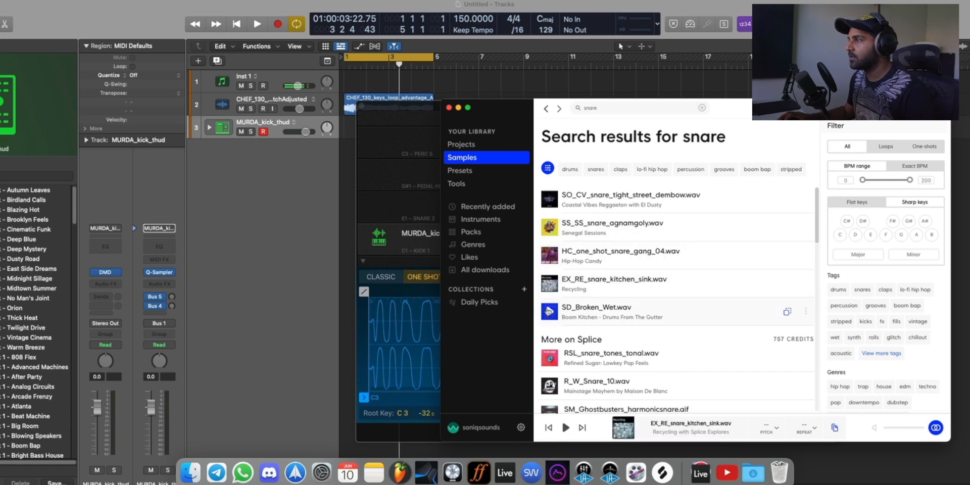
click(550, 202)
click(551, 225)
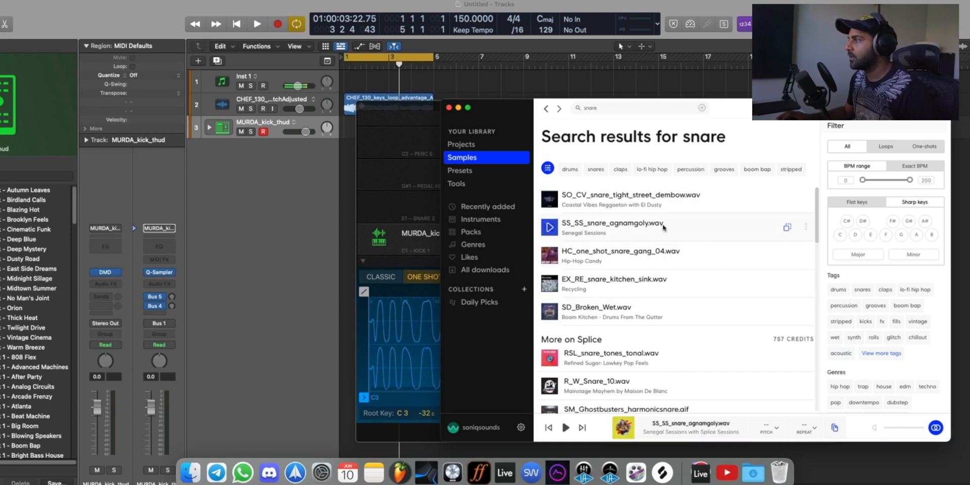
- Add SS_SS_snare_agnamgoly.wav to the Logic project as a Drum Machine Designer track, and create pattern regions on the kick and snare tracks
drag(555, 224, 267, 184)
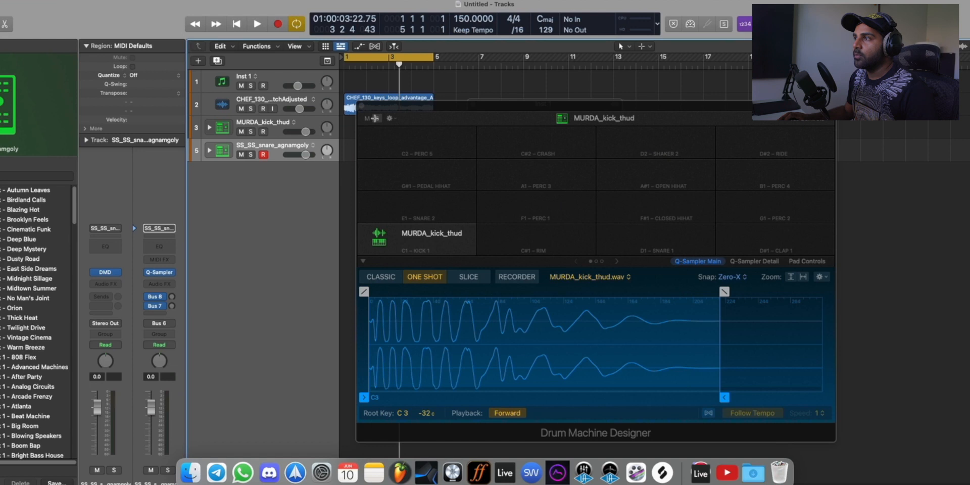
click(361, 105)
right_click(355, 131)
click(384, 144)
right_click(355, 150)
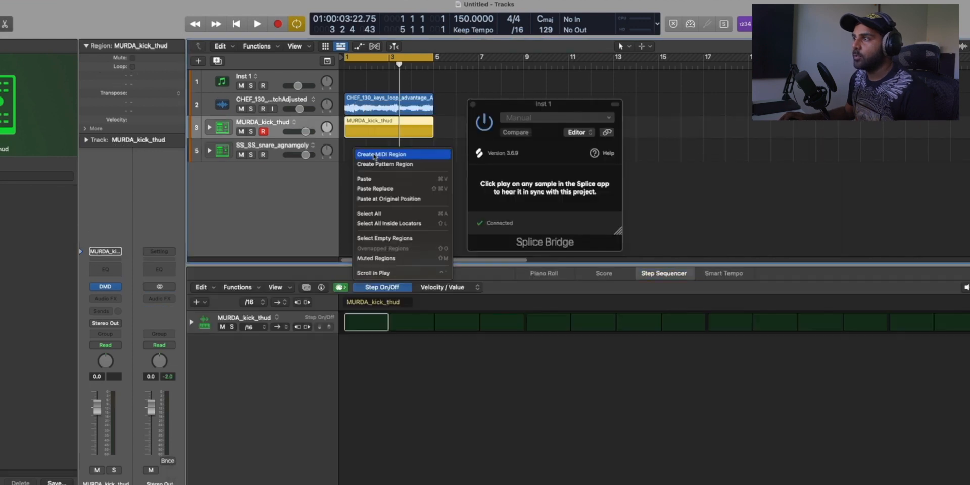
click(380, 162)
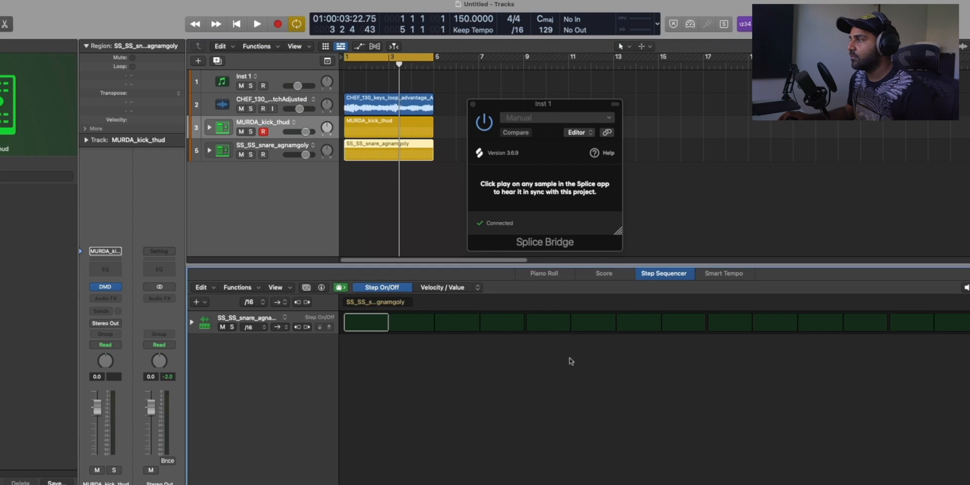
- Place a snare hit on step 9 and a kick hit on step 1 of their patterns while the project plays
click(737, 325)
key(space)
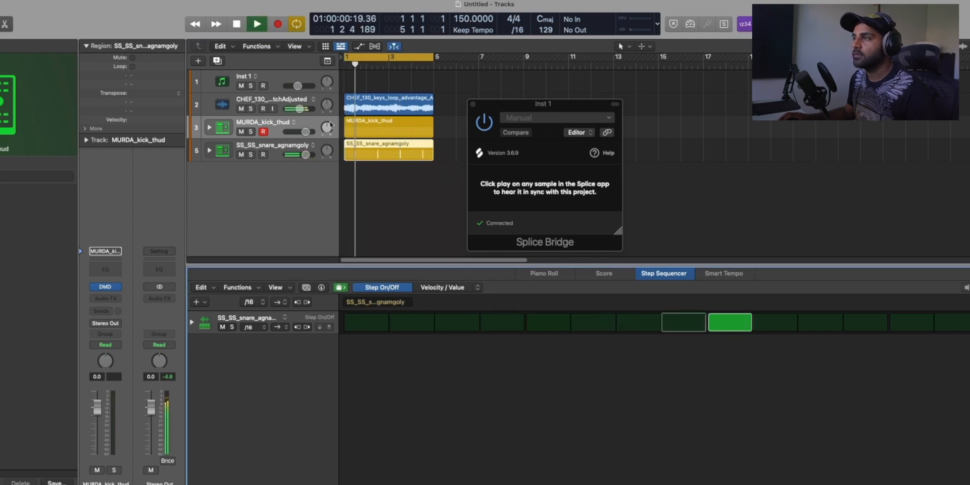
click(360, 130)
click(367, 324)
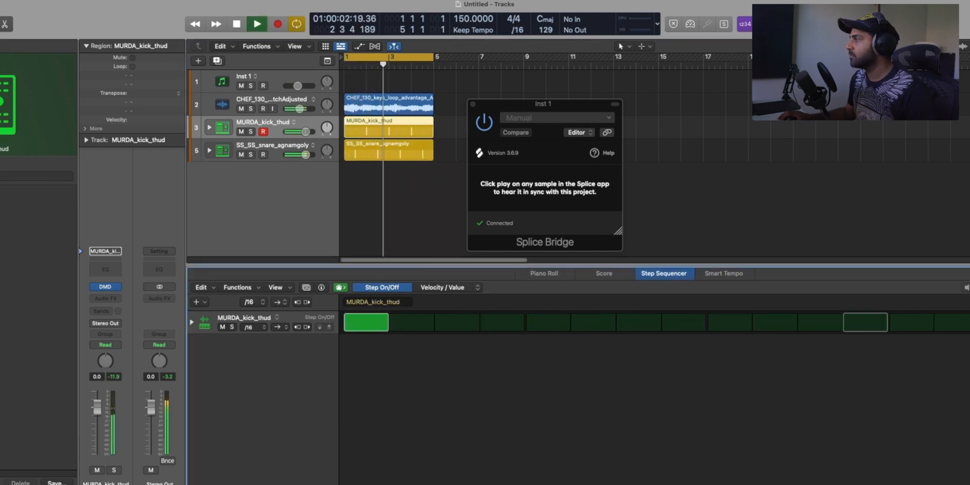
- Double the length of the kick pattern and leave kick hits only on steps 1 and 7
click(969, 302)
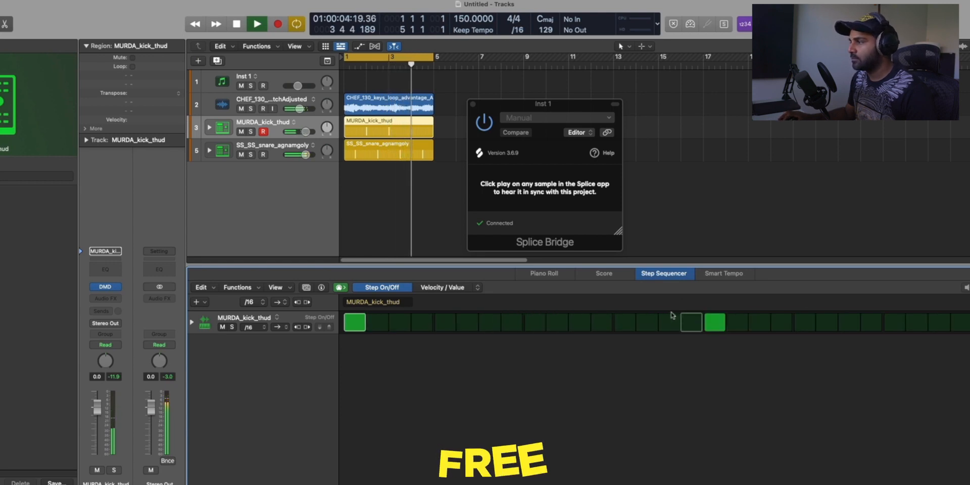
click(490, 323)
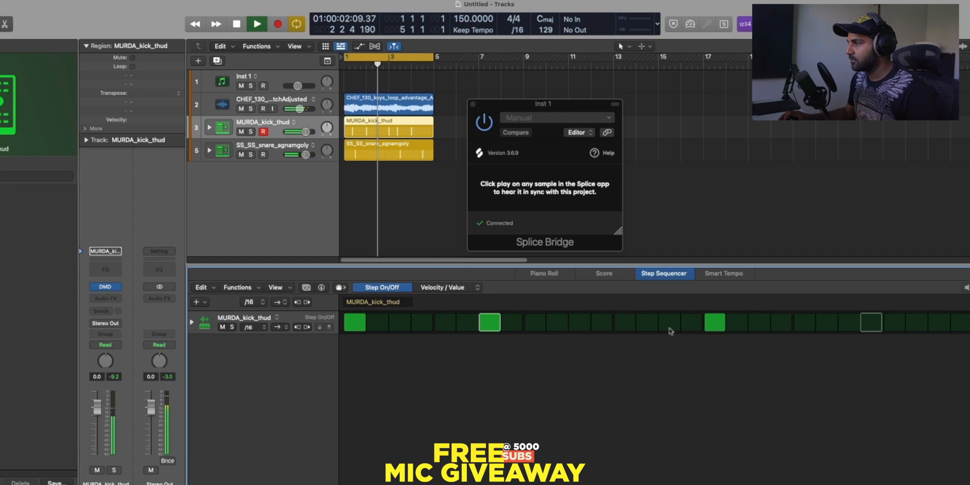
click(715, 323)
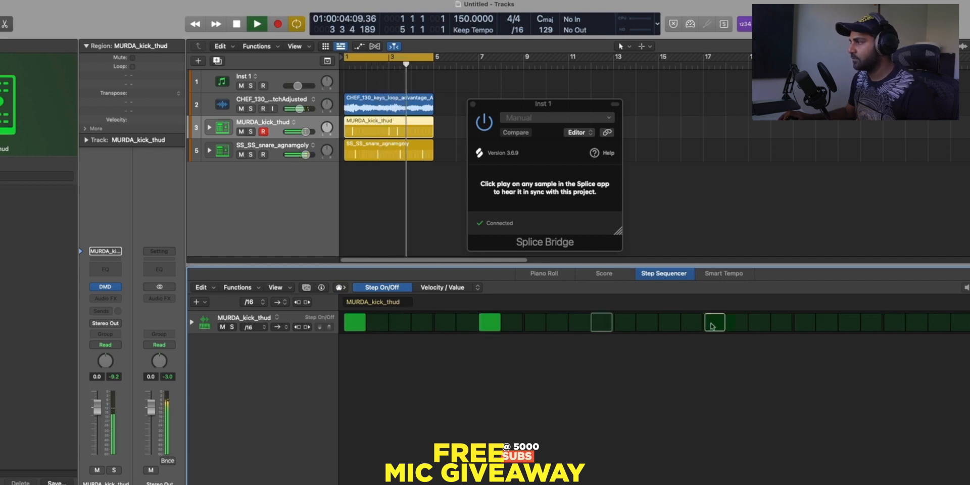
- Try kick hits around steps 18 to 21, keep hits on steps 19 and 23, and stop playback
click(758, 323)
click(737, 323)
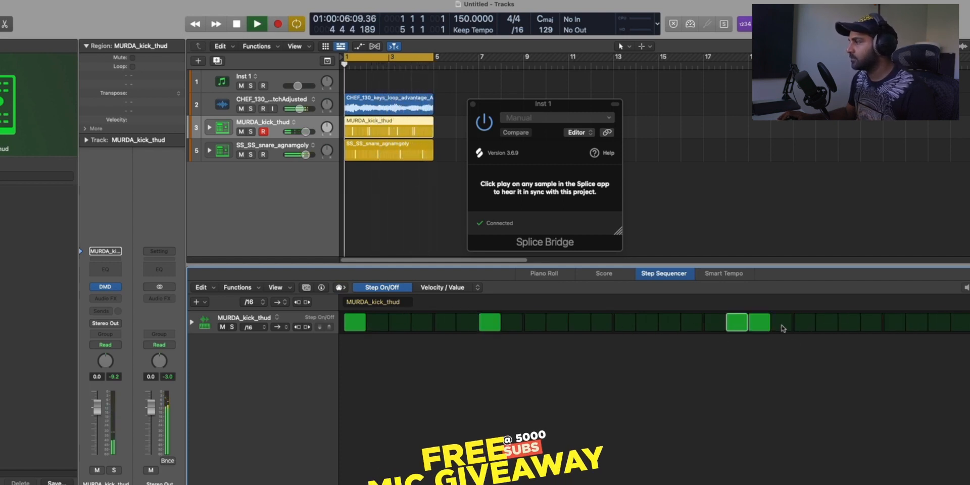
click(781, 324)
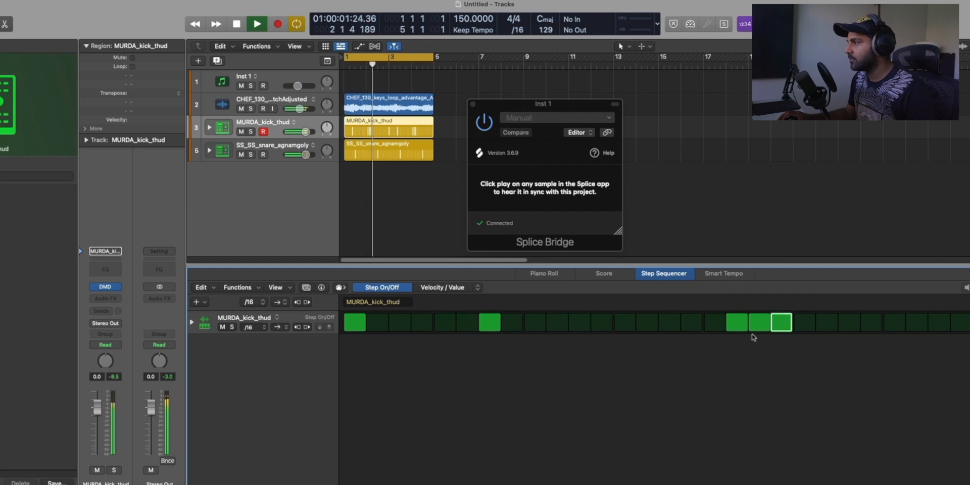
drag(759, 323, 733, 326)
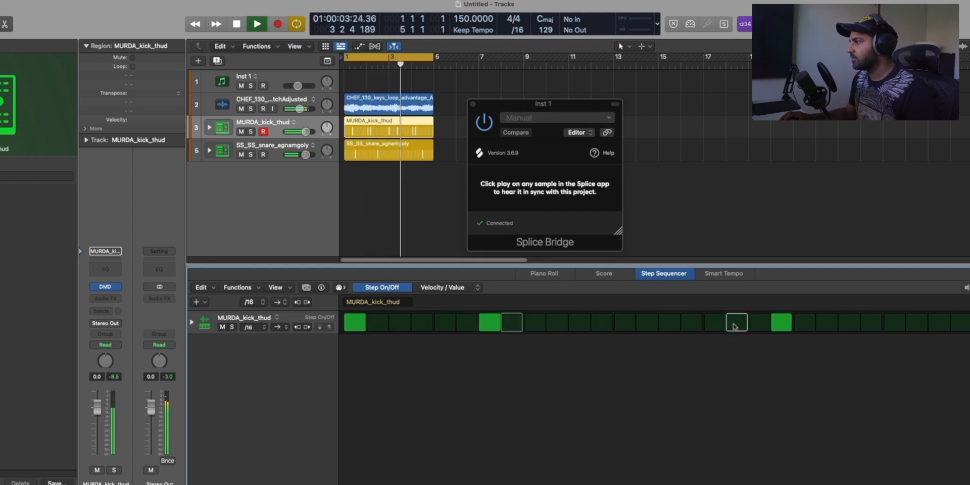
click(759, 323)
click(849, 322)
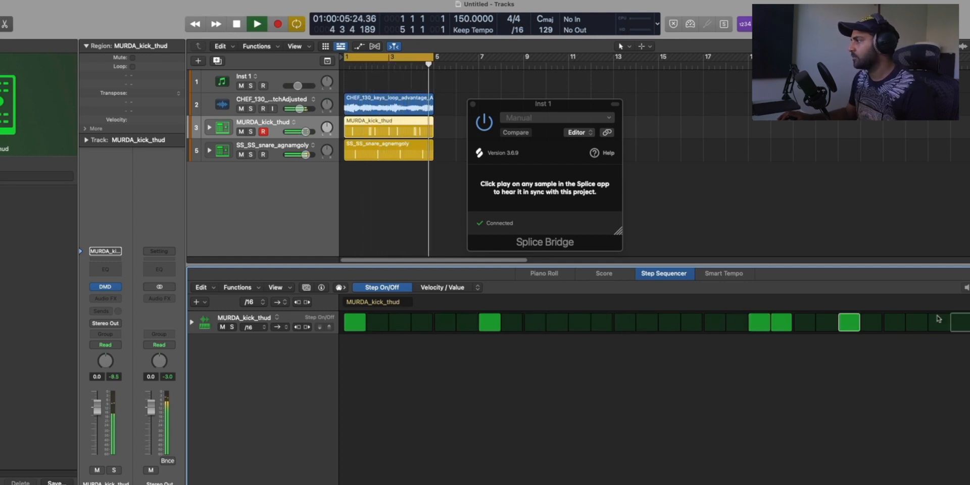
click(759, 322)
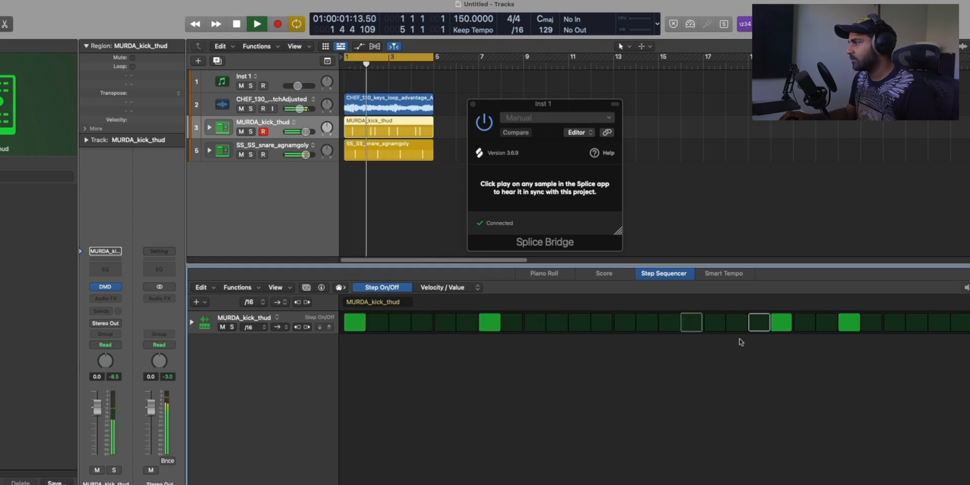
click(781, 322)
click(759, 322)
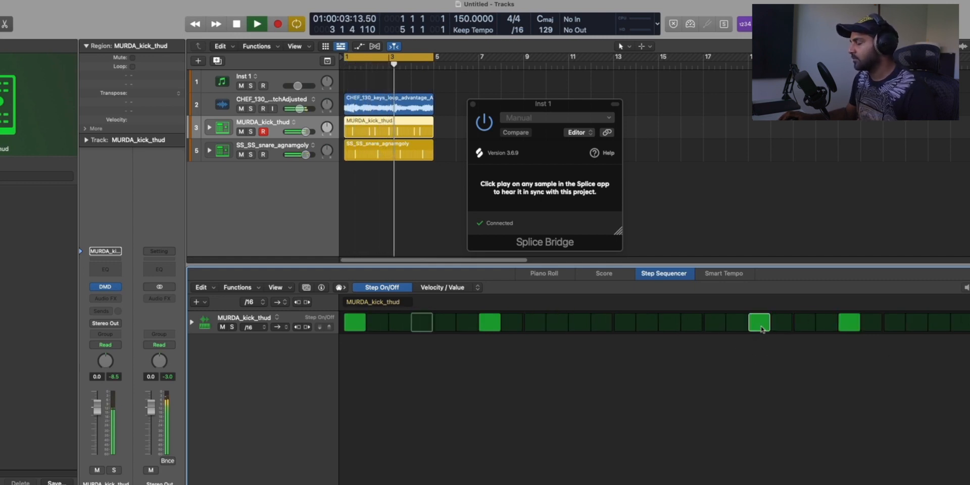
click(803, 328)
click(802, 329)
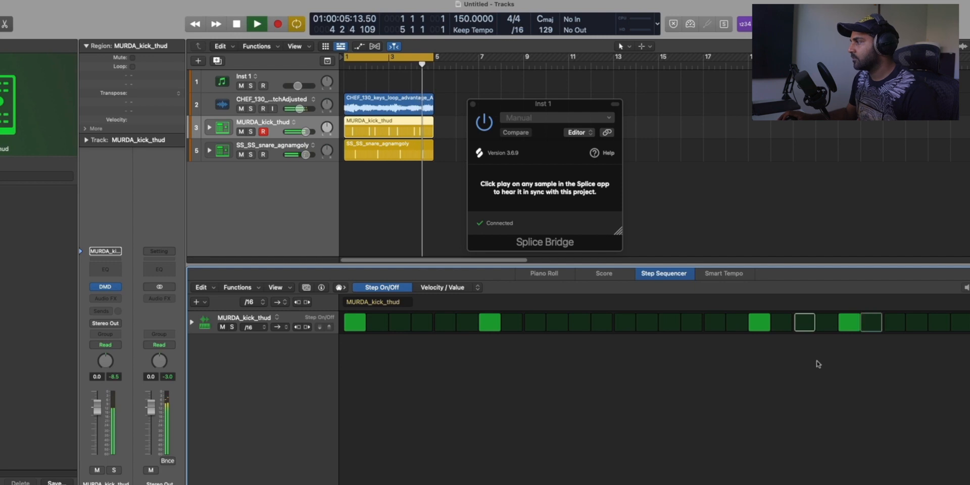
key(space)
click(397, 224)
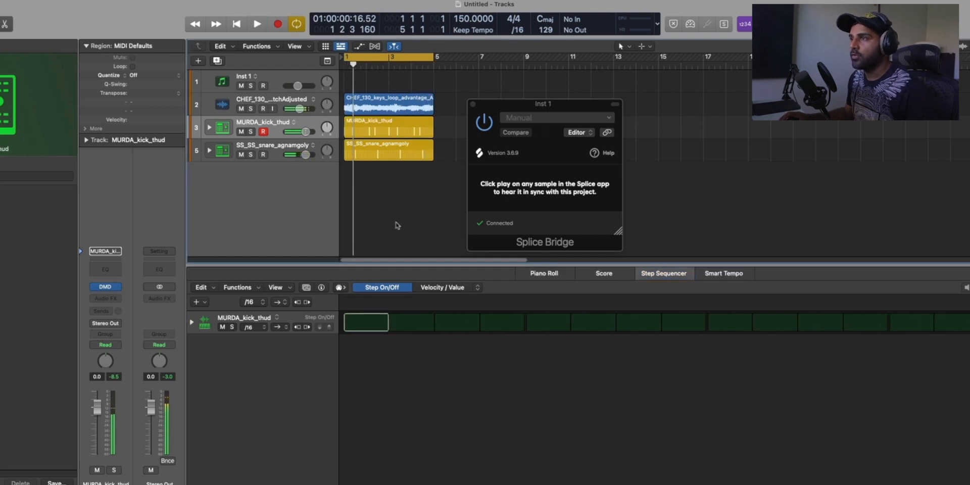
- Select the Inst 1 track, search Splice for hat, and preview MURDA_140_hihat_loop_mars.wav in sync with project playback
click(215, 84)
key(super+Tab)
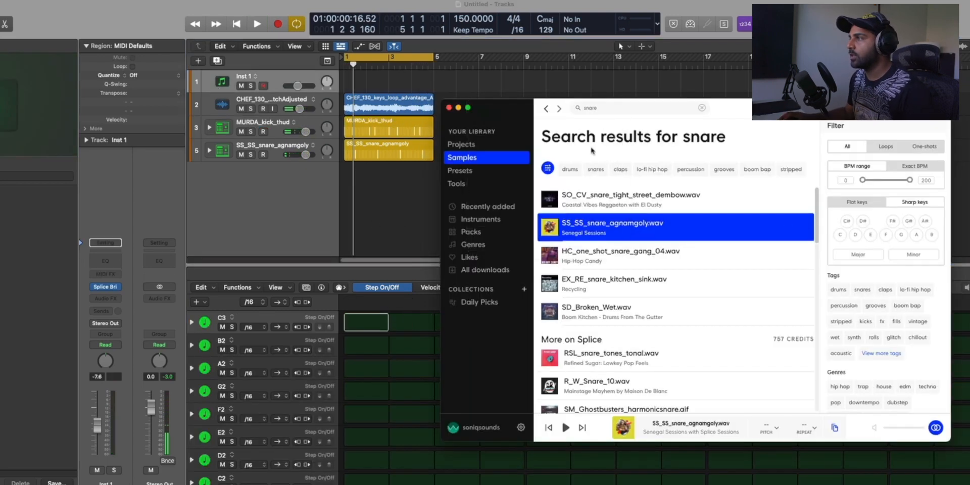
click(589, 110)
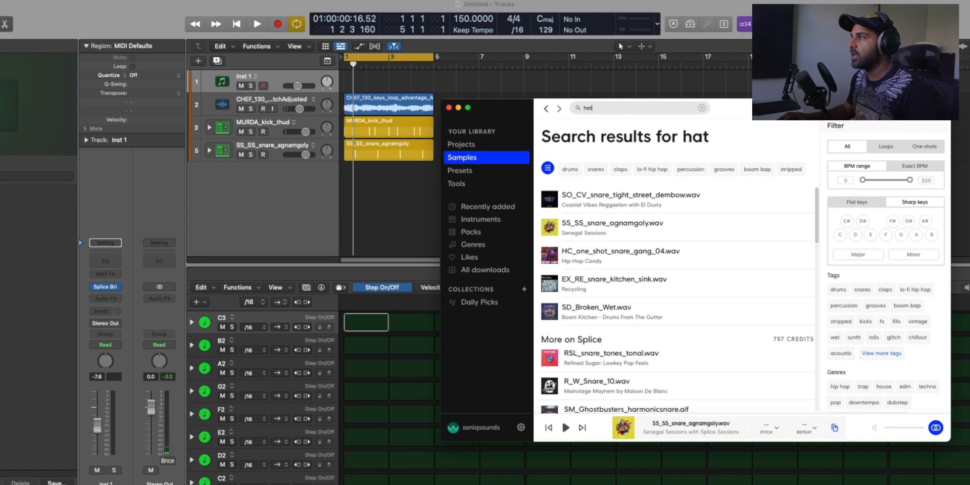
click(551, 201)
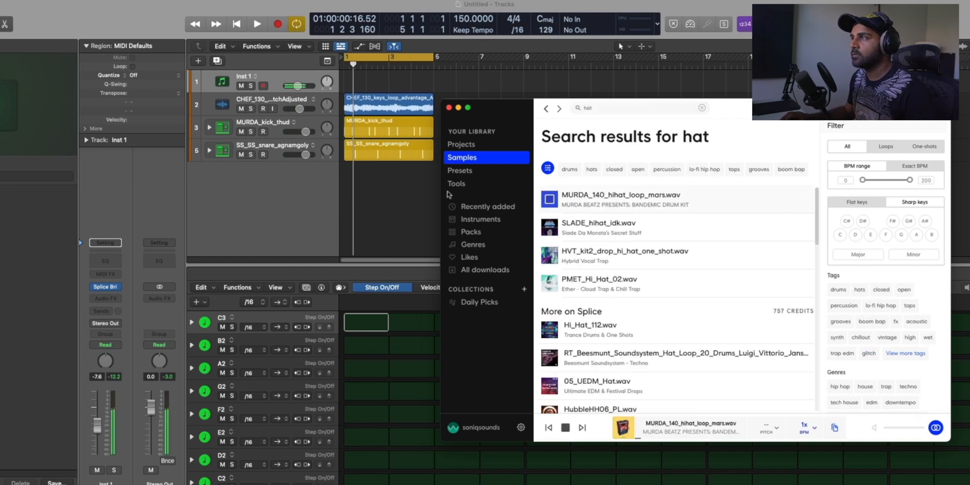
click(399, 212)
key(space)
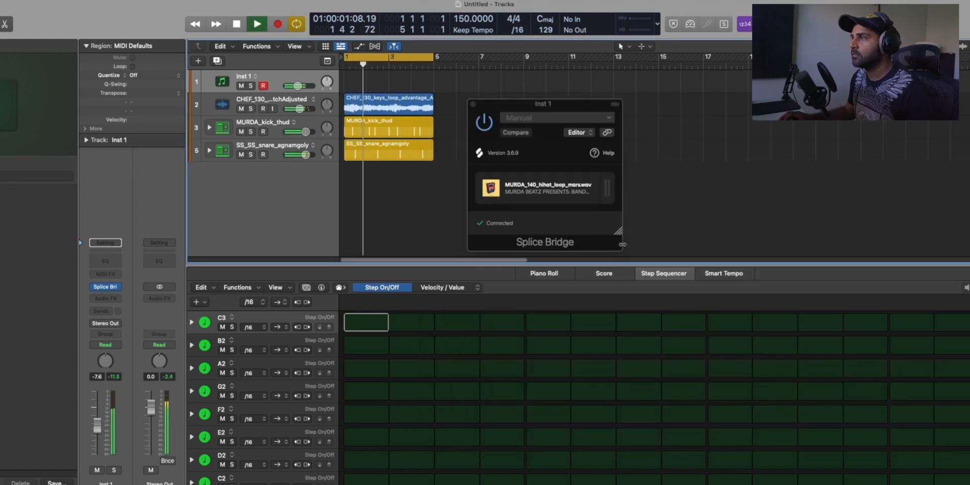
- Place the tempo-matched MURDA_140_hihat_loop_mars.wav sample on a new track at bar 1 and mute the Inst 1 track
click(482, 191)
drag(834, 431, 345, 215)
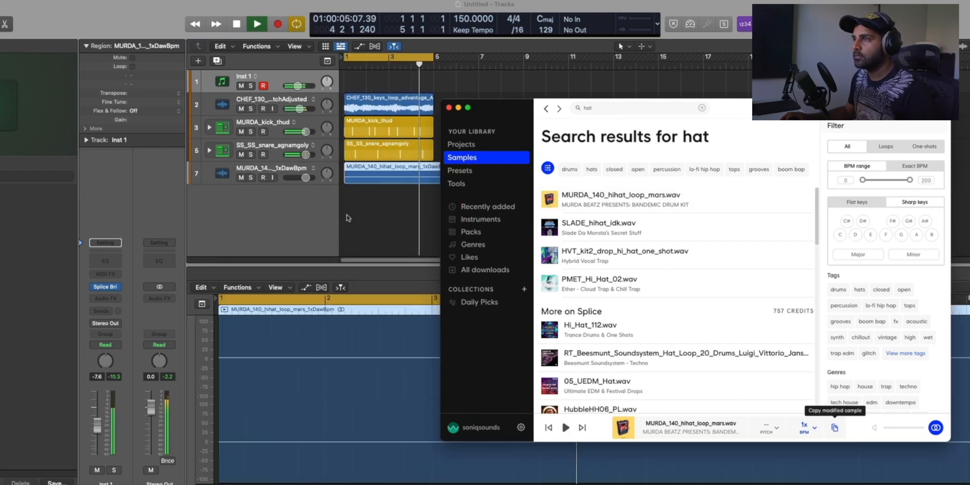
click(241, 86)
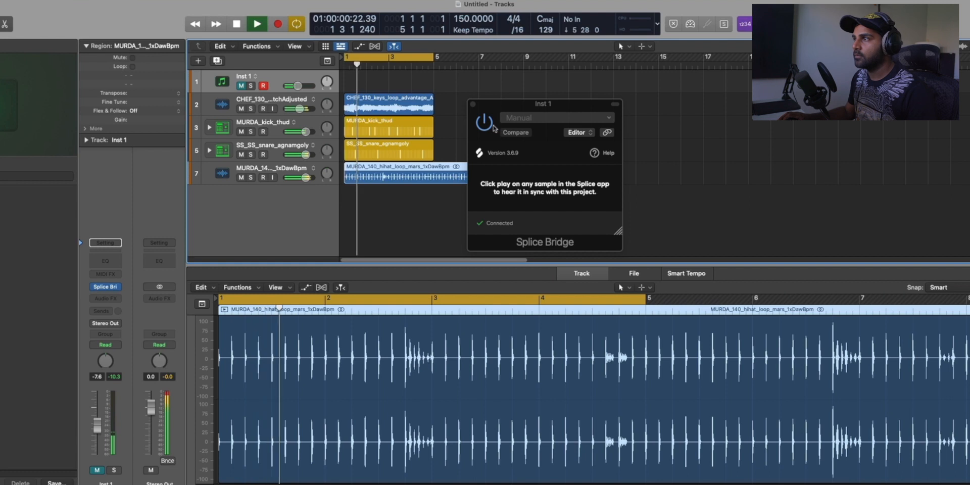
- Close the Splice Bridge plug-in window and extend the melody, kick and snare regions to bar 9
click(473, 104)
drag(456, 97, 523, 152)
click(463, 189)
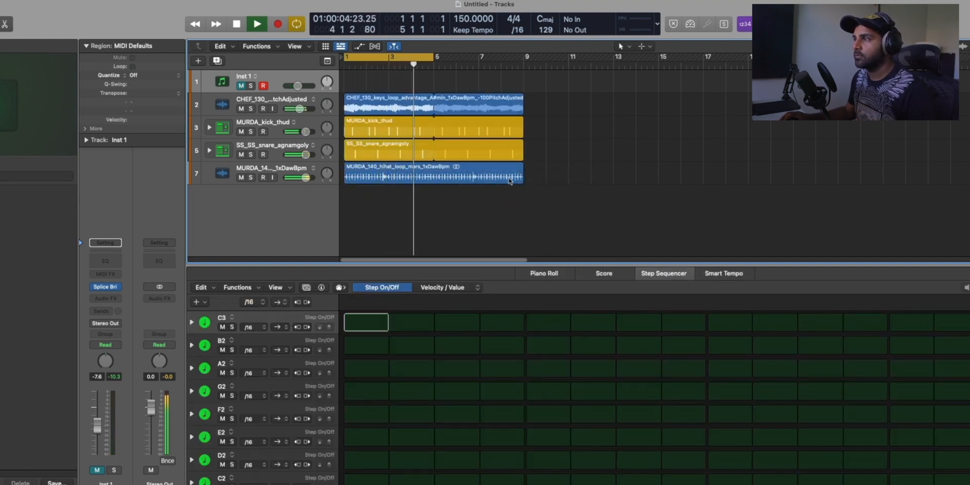
- Marquee-select the section around bars 2 to 3 of the hi-hat loop and cut it out of the region
drag(379, 169, 429, 182)
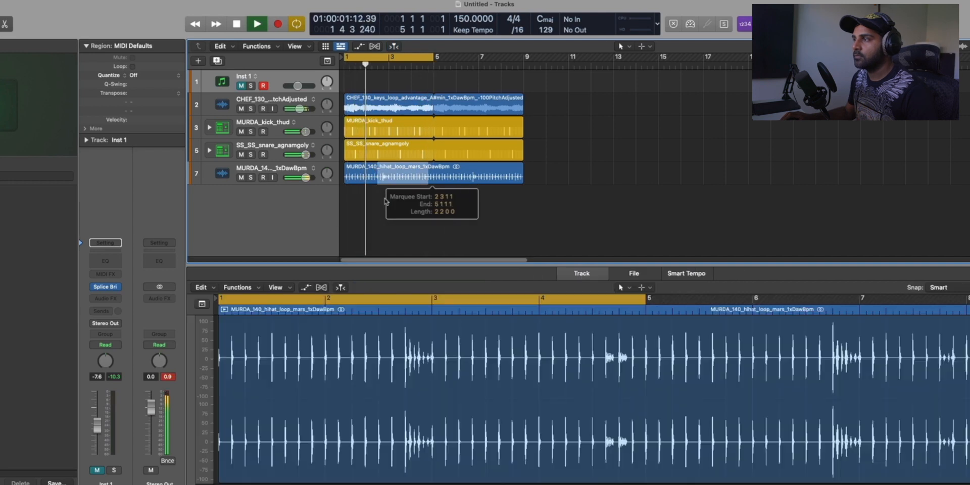
click(391, 198)
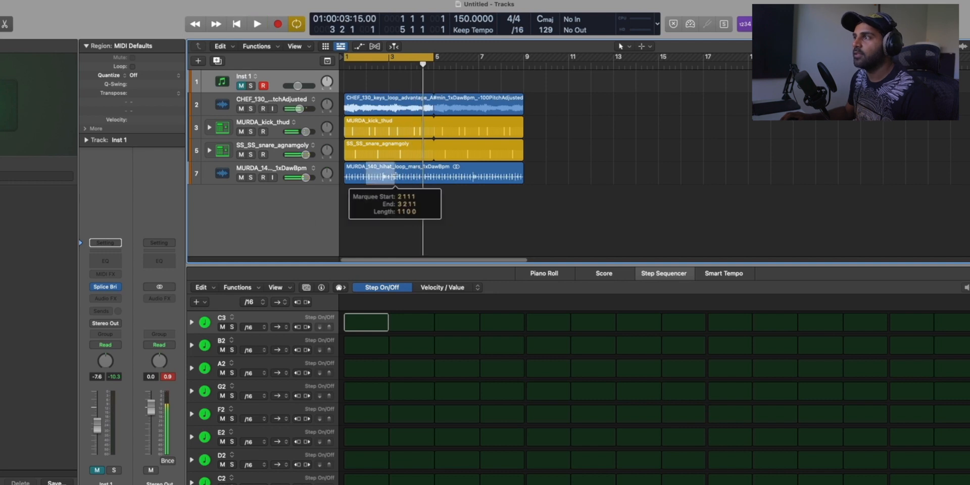
drag(409, 178, 365, 153)
click(383, 181)
key(BackSpace)
key(space)
- Remove the hi-hat audio after bar 5 and copy the edited first four bars to bars 5 to 9
click(433, 170)
click(434, 170)
key(BackSpace)
drag(459, 205, 356, 173)
drag(359, 174, 445, 177)
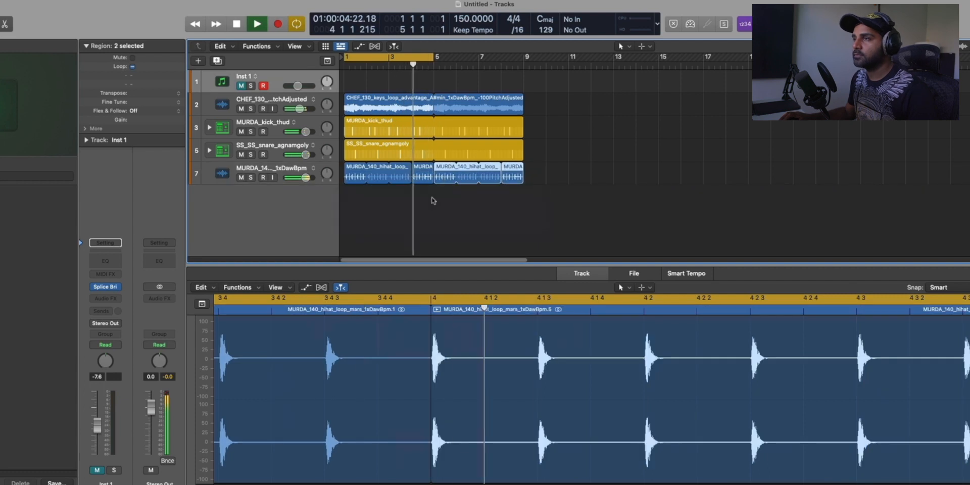
click(433, 200)
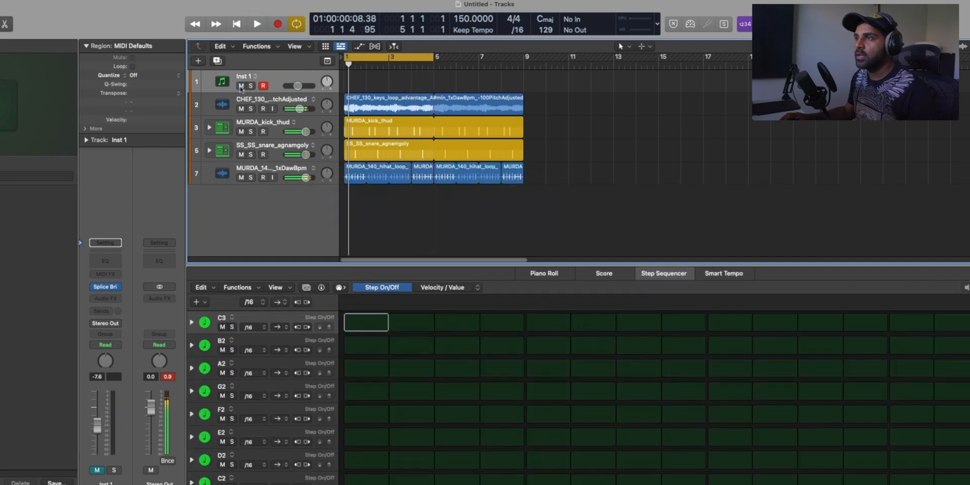
- Unmute the Inst 1 track, switch to Splice, and search the samples for vocal
click(241, 87)
key(super+Tab)
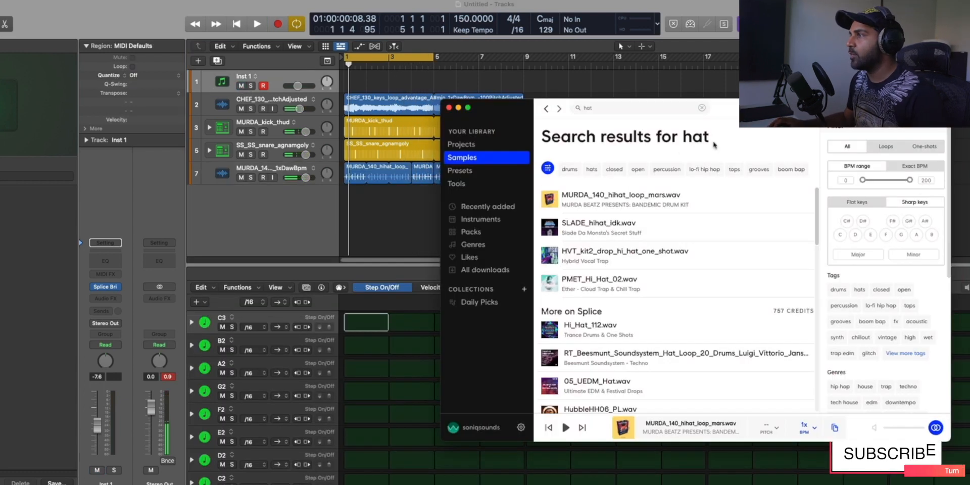
click(601, 109)
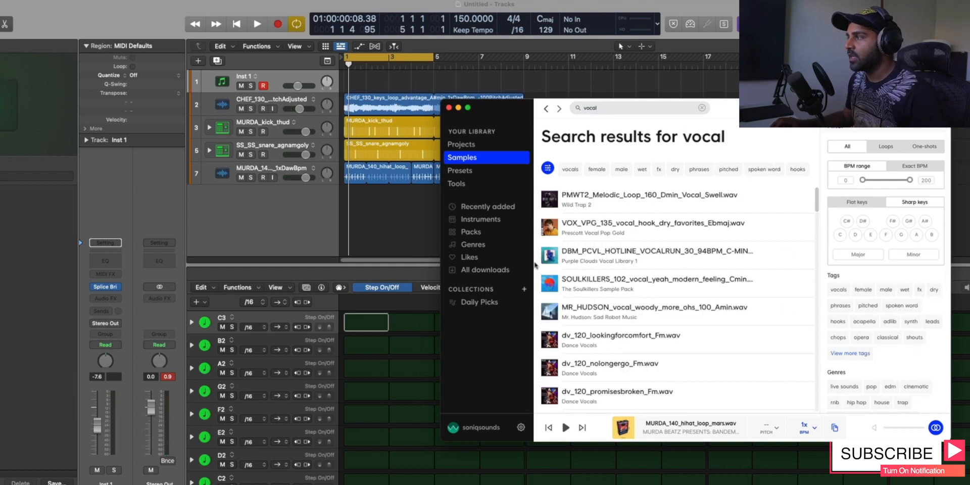
scroll(586, 259, down, 5)
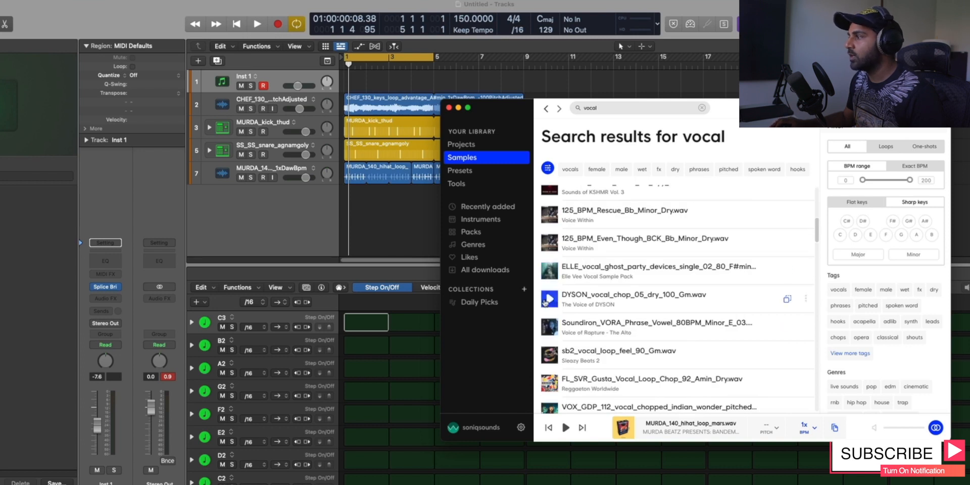
scroll(555, 332, down, 1)
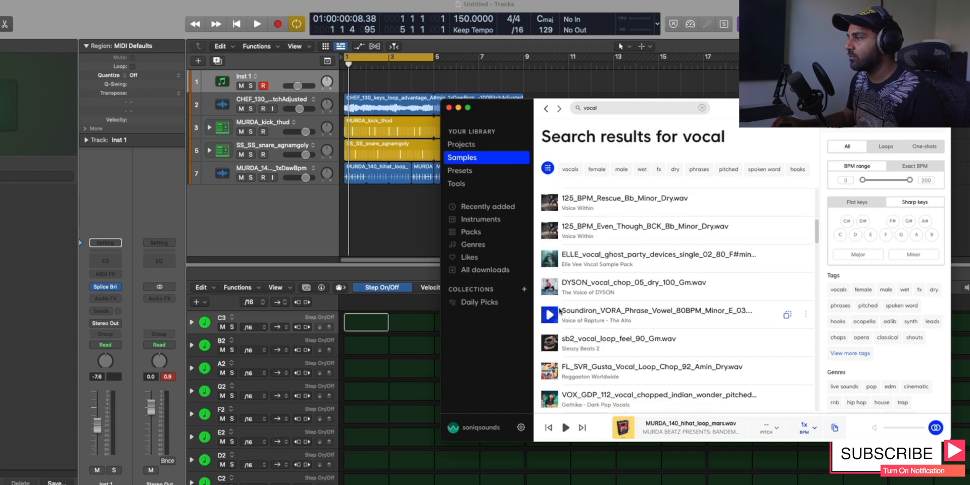
scroll(558, 323, down, 5)
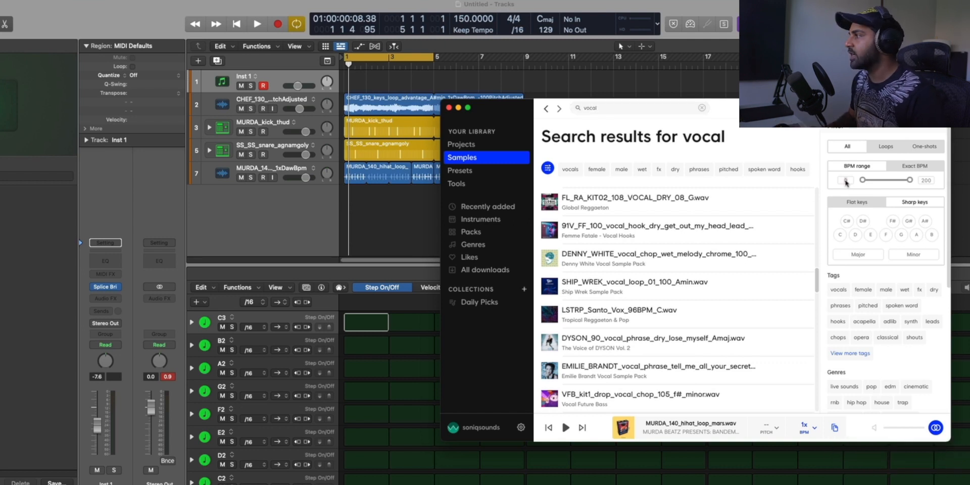
- Limit the vocal results to a BPM range of 60 to 80
text(60)
key(Tab)
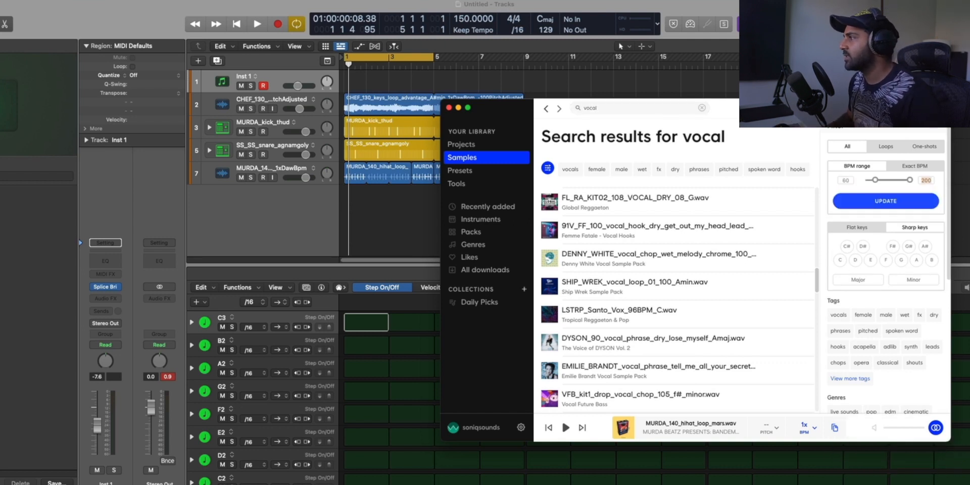
click(809, 432)
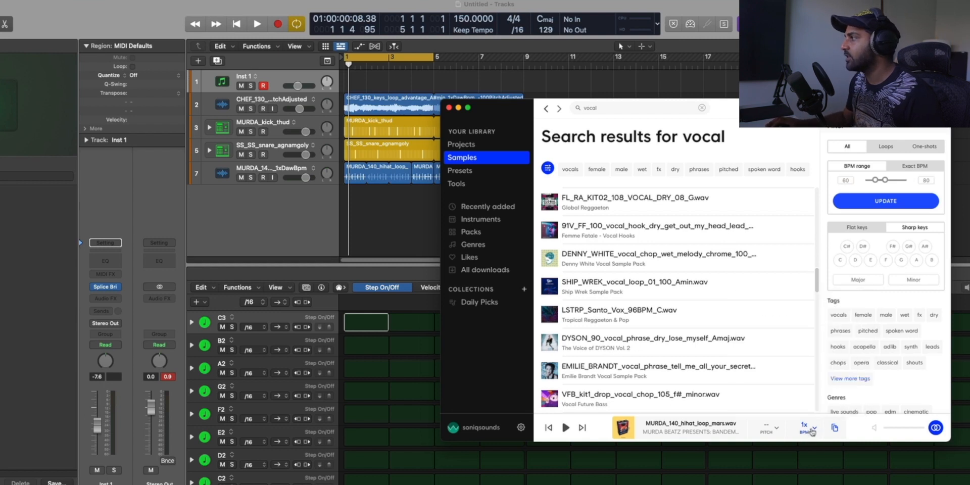
click(885, 201)
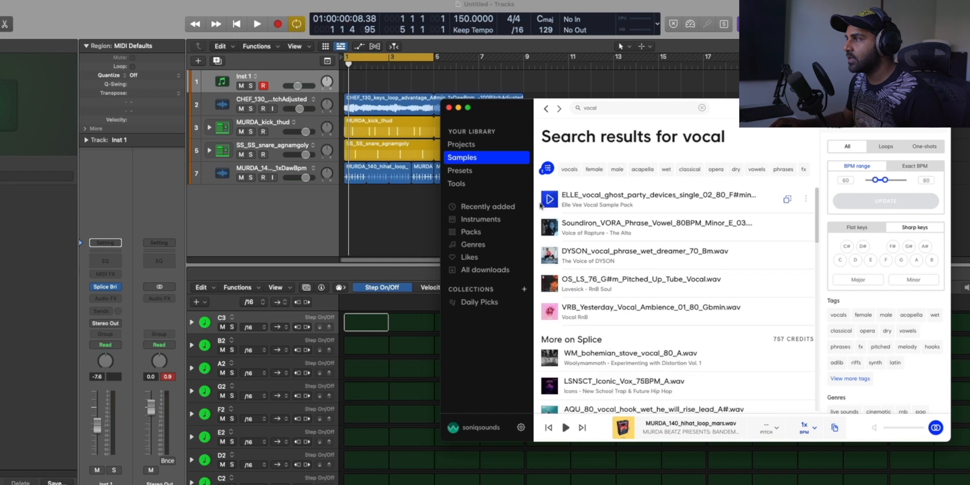
- Preview vocal samples from the filtered results, including Soundiron_VOGB_Phrase_Soul_80BPM_C_42.wav and 75_G_You_Can_Voc_13.wav
scroll(576, 331, down, 5)
scroll(557, 343, down, 3)
click(551, 355)
scroll(553, 364, down, 1)
click(551, 363)
scroll(552, 364, down, 1)
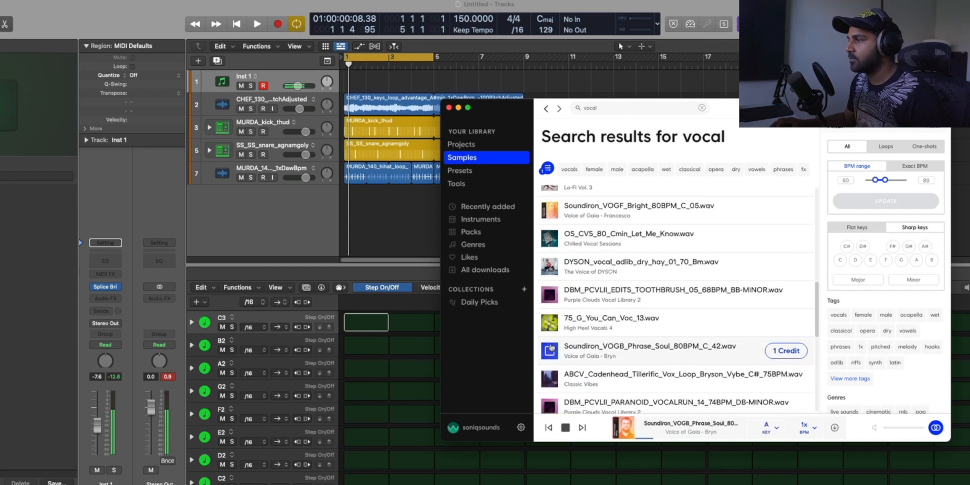
click(550, 323)
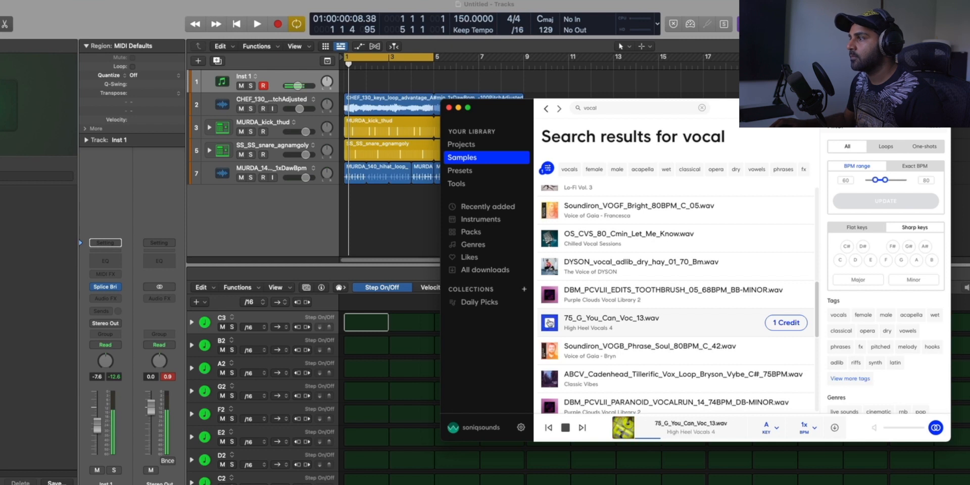
- Briefly play the project with 75_G_You_Can_Voc_13.wav, set Splice's Timestretch to ½ of the DAW tempo, and preview the sample again
click(403, 248)
key(space)
key(space)
key(super+Tab)
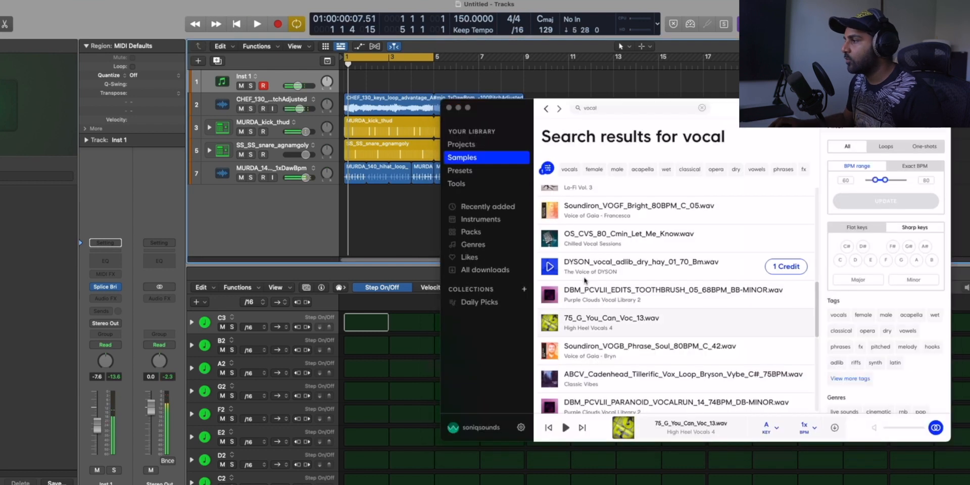
click(806, 426)
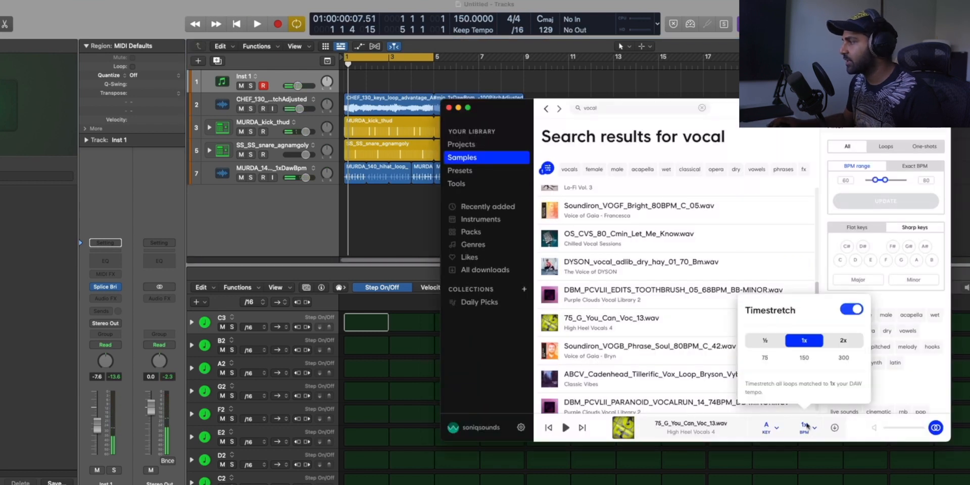
click(765, 342)
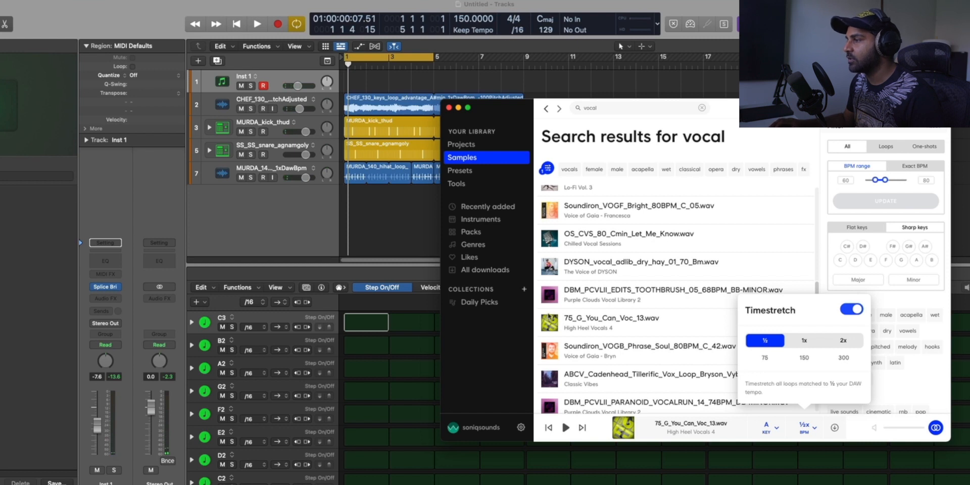
click(684, 329)
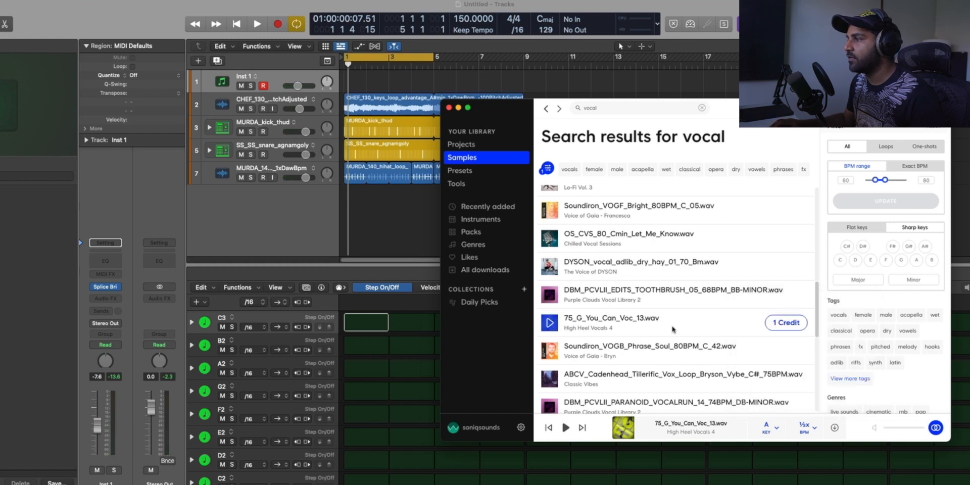
click(553, 324)
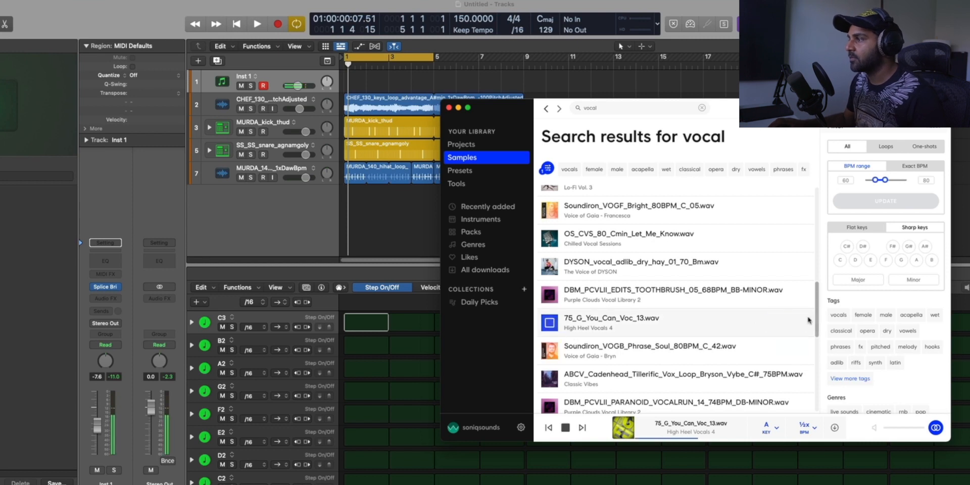
- Play the Logic project together with the half-tempo 75_G_You_Can_Voc_13.wav preview to check the fit
click(352, 202)
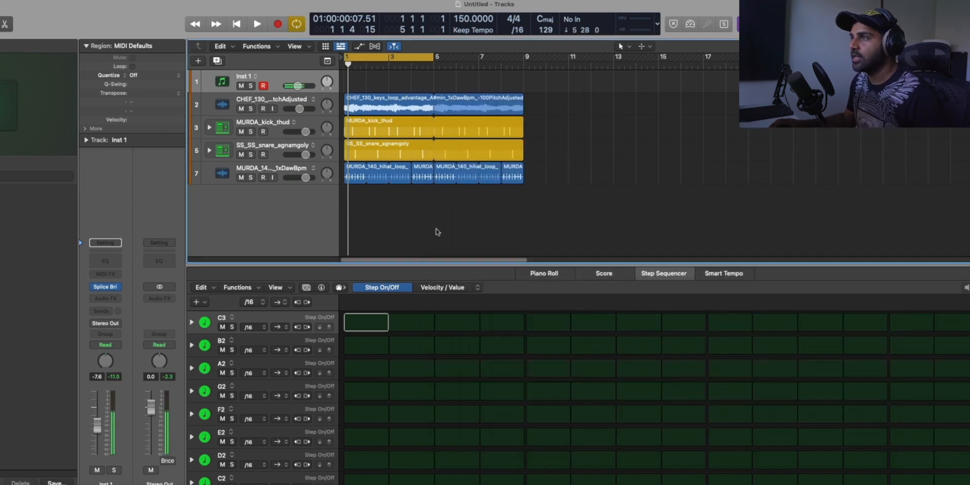
key(space)
key(super+Tab)
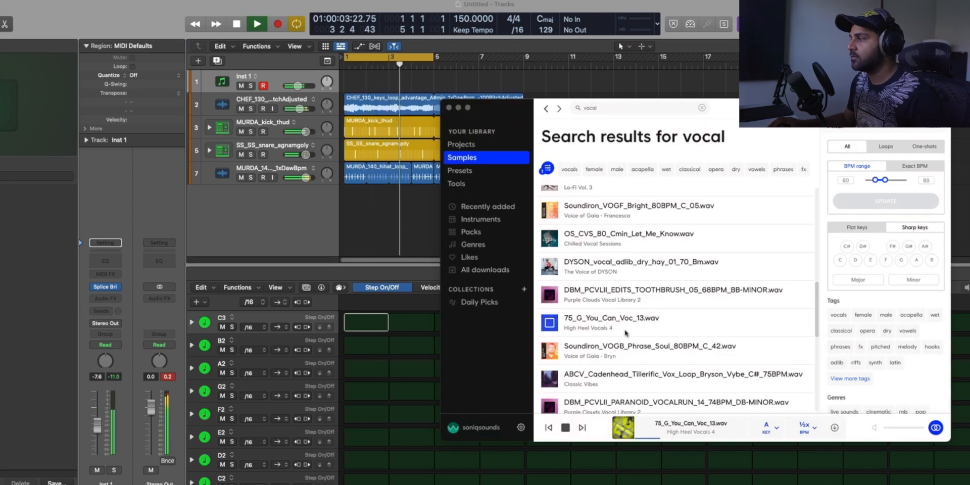
key(super+Tab)
key(super+Tab)
key(super+Tab)
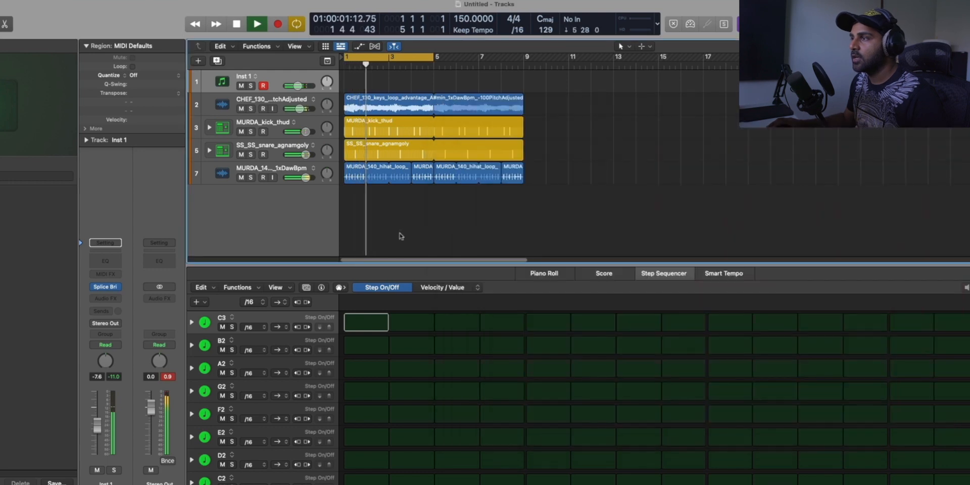
- Download 75_G_You_Can_Voc_13.wav, place it on a new track at bar 1, and set that track's volume to -5.3 dB during playback
key(space)
key(super+Tab)
click(834, 431)
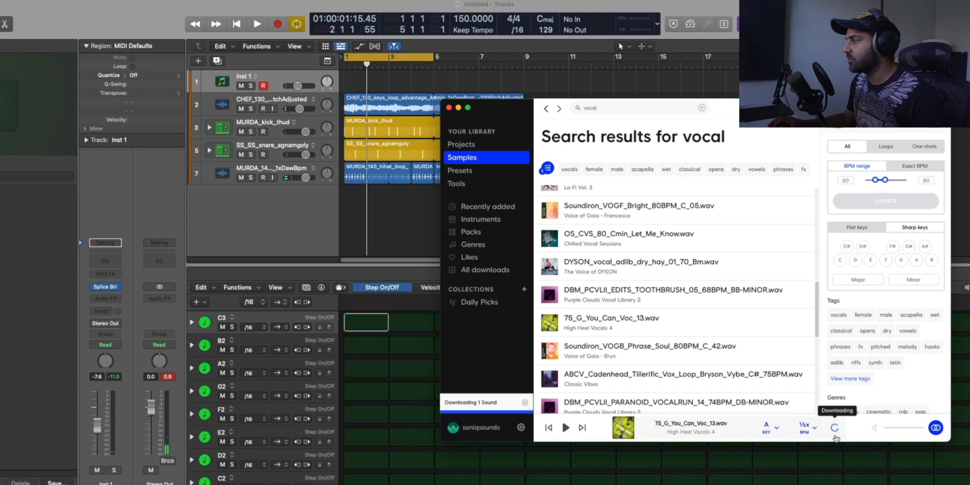
drag(835, 429, 368, 240)
drag(400, 202, 377, 201)
key(space)
drag(305, 200, 298, 202)
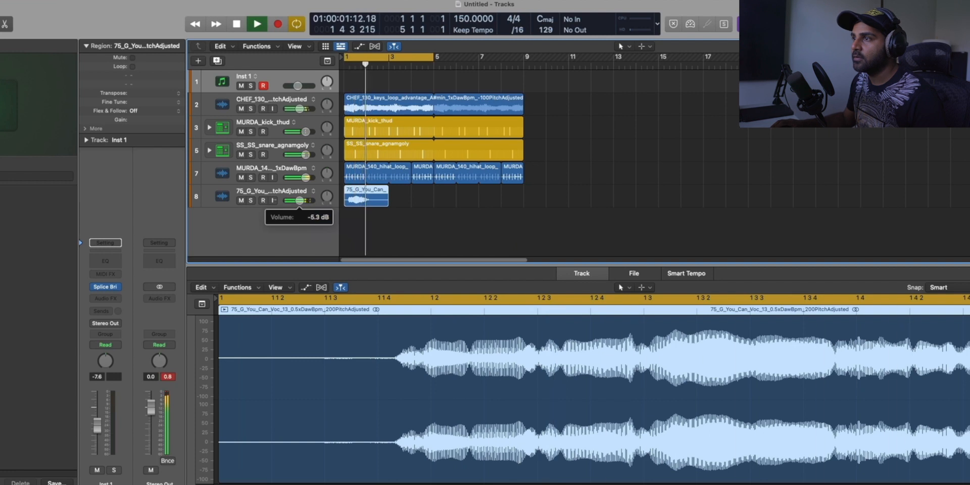
- Mute the Inst 1 track and shorten the end of the vocal region after listening to it in the project
click(241, 86)
key(space)
key(space)
drag(388, 205, 377, 204)
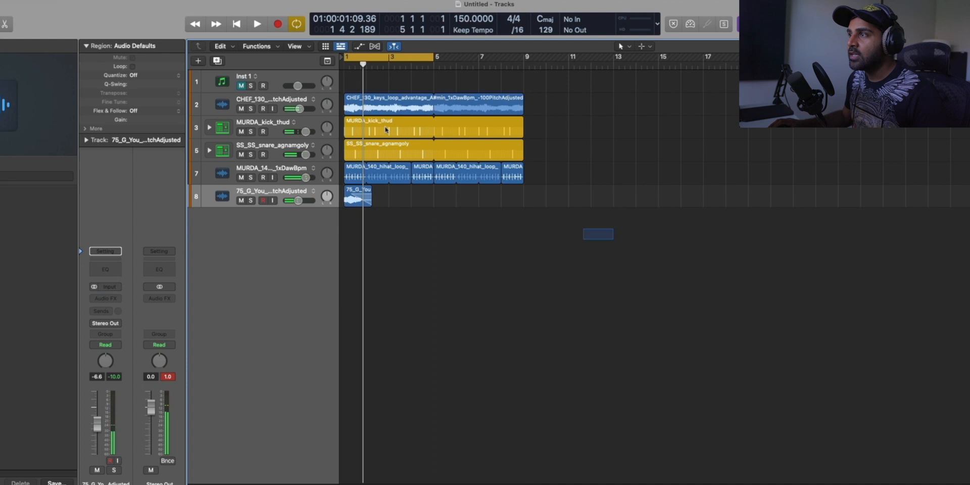
- Move the beat and vocal regions to bar 5 with the melody starting at bar 1, and lower the melody track to -11.4 dB
mouse_move(386, 130)
mouse_down()
mouse_move(476, 129)
mouse_move(385, 114)
mouse_up()
key(space)
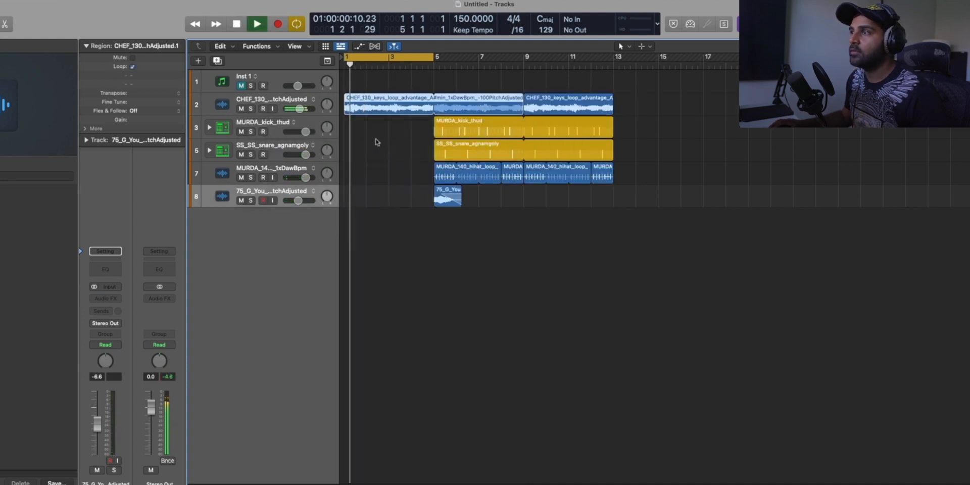
click(354, 106)
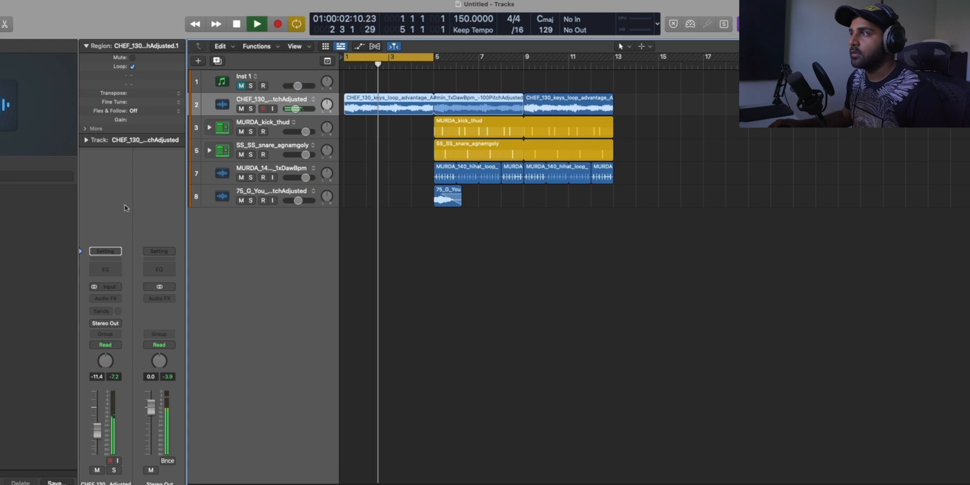
key(space)
- Set the cycle range to bars 5 to 13 and lower the vocal track's volume while the section plays
drag(436, 58, 613, 58)
key(space)
click(440, 241)
drag(298, 200, 292, 201)
key(space)
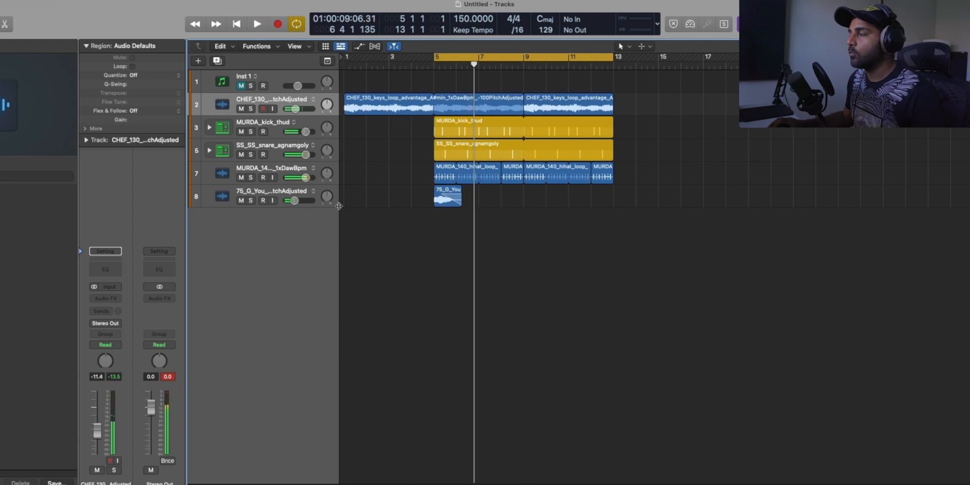
- Search Splice for 808 over the full 0 to 200 BPM range and load HAPPYALONE_808_one_shot_damn_G#maj.wav into Quick Sampler on a new track
key(super+Tab)
click(621, 113)
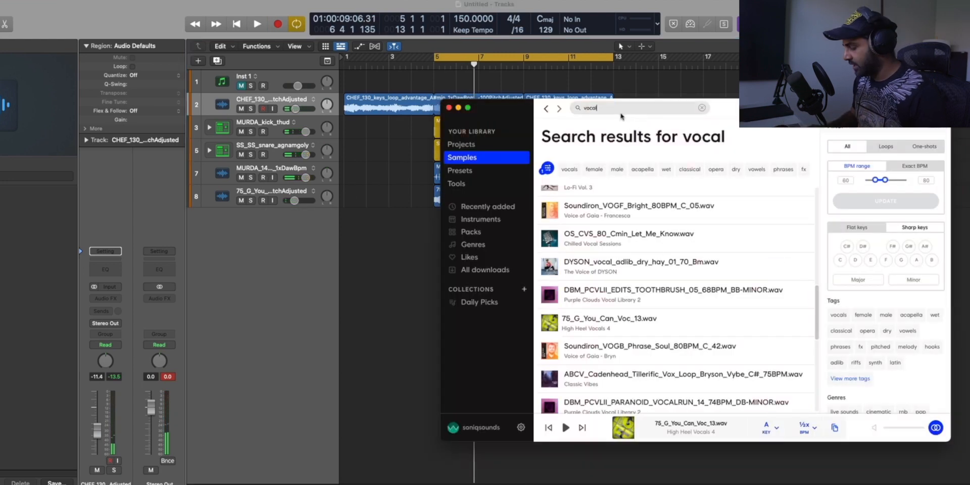
text(808)
key(Return)
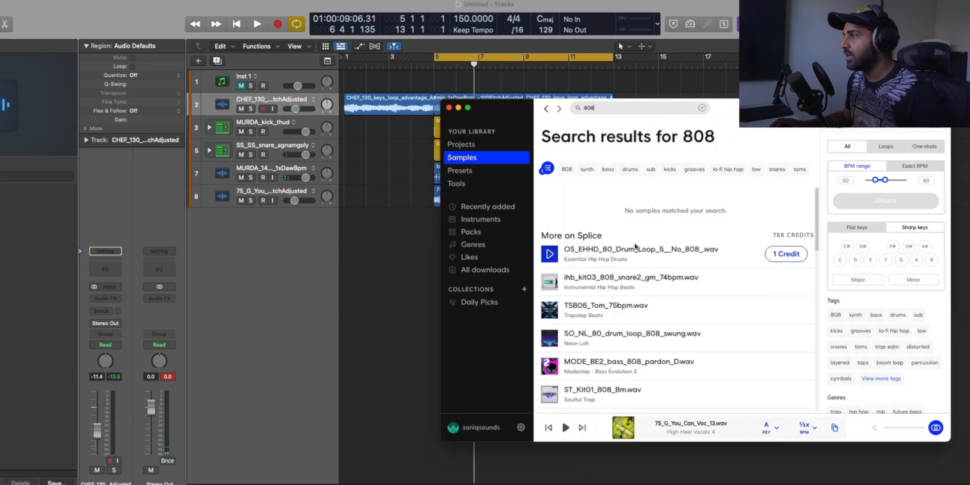
click(549, 227)
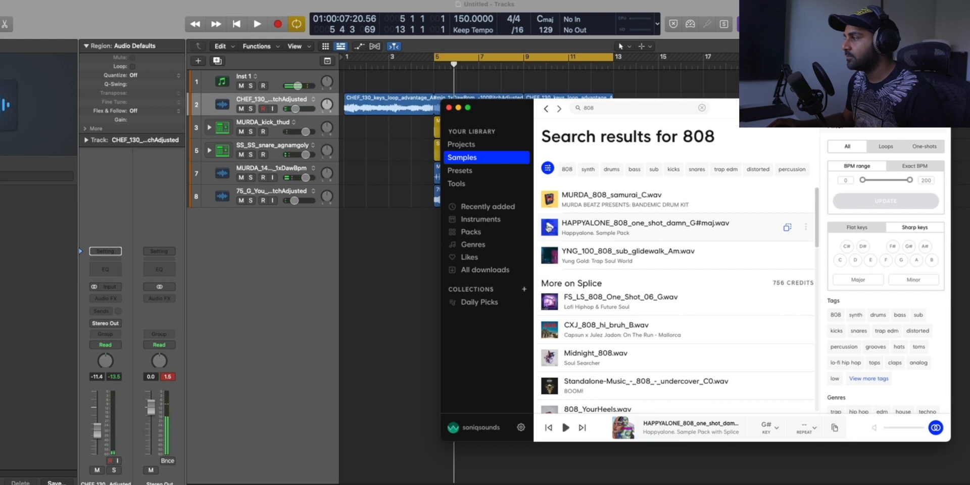
drag(789, 229, 301, 244)
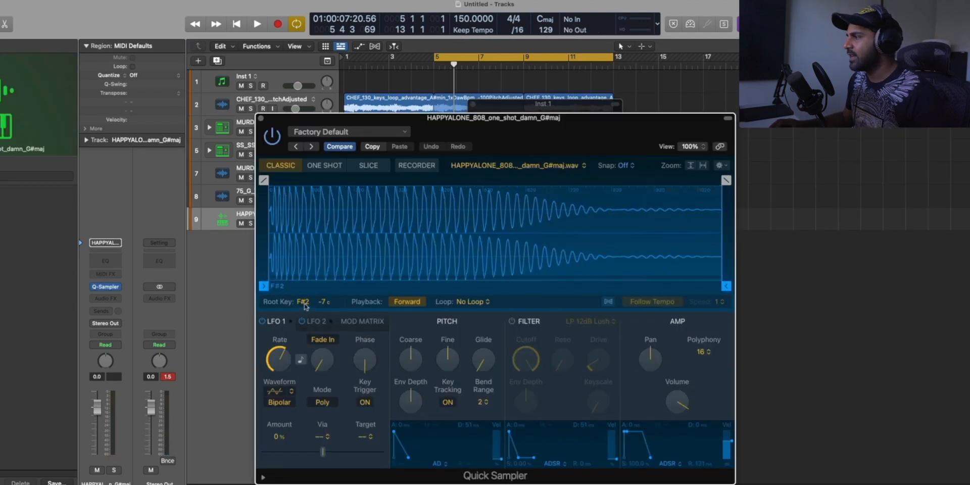
- Check the 808 sample's key in Splice and insert a Tuner on its track, replacing the mistakenly added ChromaVerb
key(super+Tab)
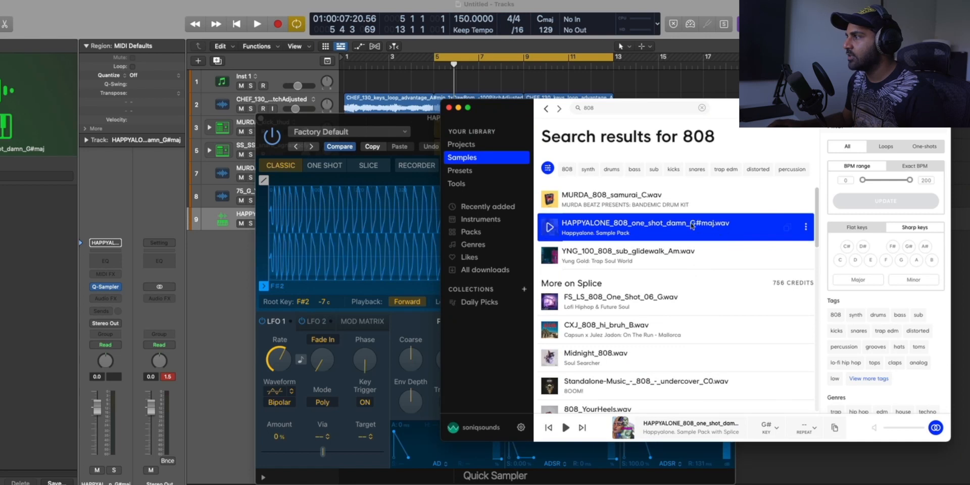
key(super+Tab)
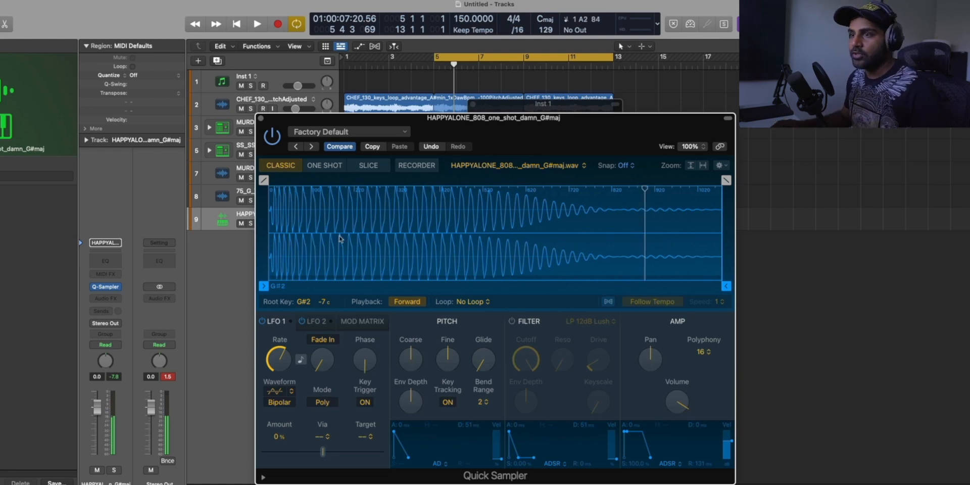
click(115, 298)
text(tuner)
key(Escape)
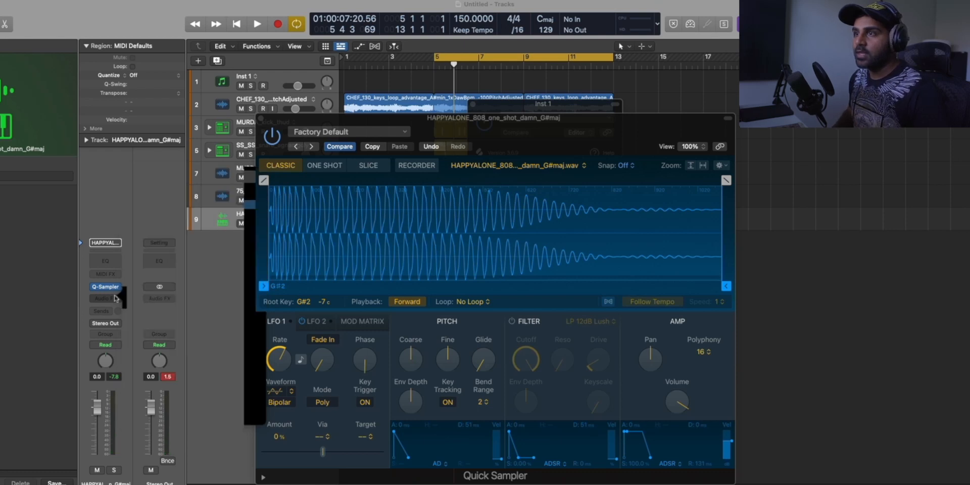
click(116, 298)
click(115, 297)
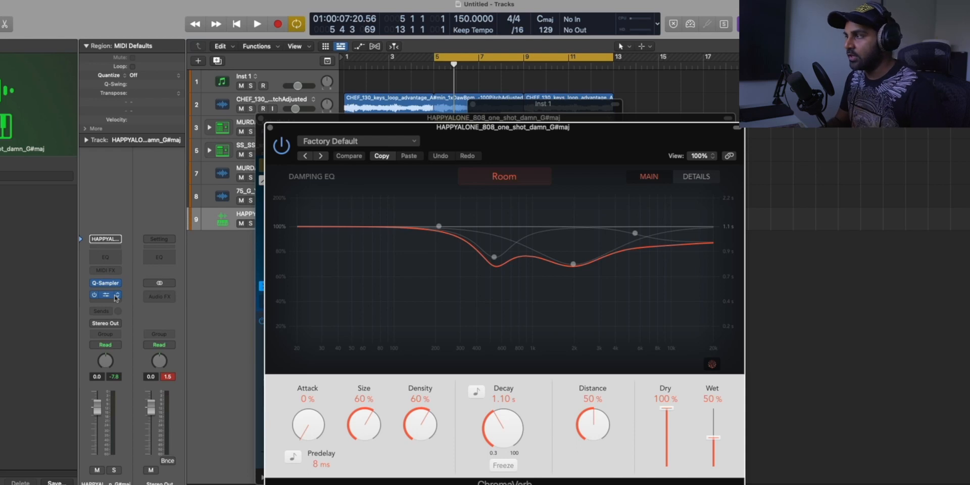
click(115, 298)
click(118, 295)
click(263, 426)
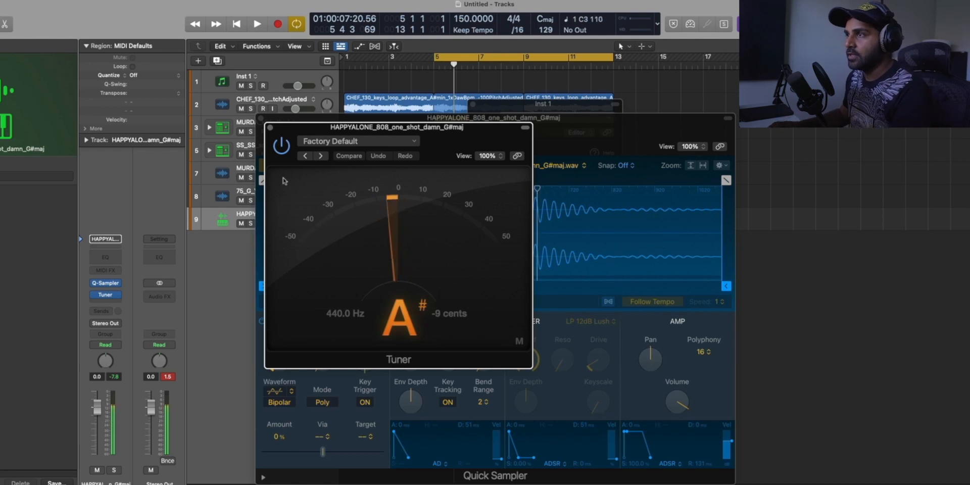
- Set Quick Sampler's root key to F#2 and close the Quick Sampler, Tuner and Splice Bridge windows
click(270, 128)
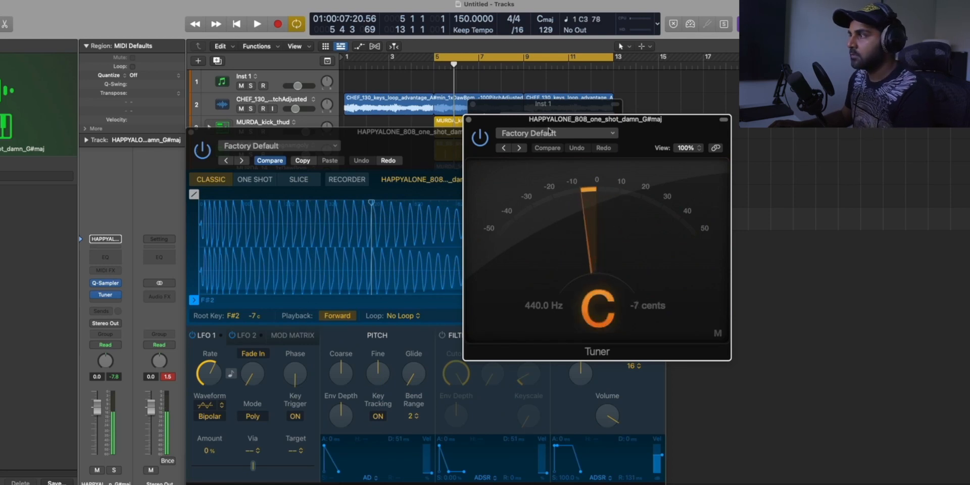
click(191, 132)
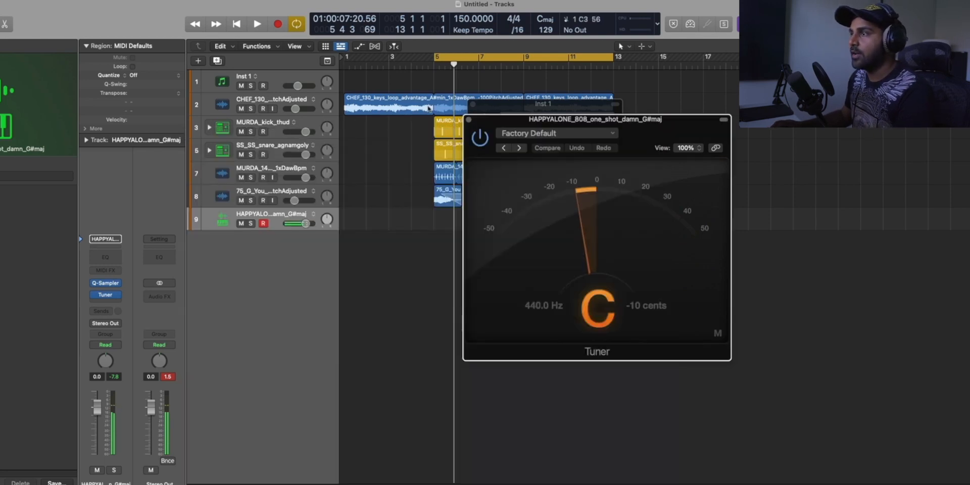
click(469, 119)
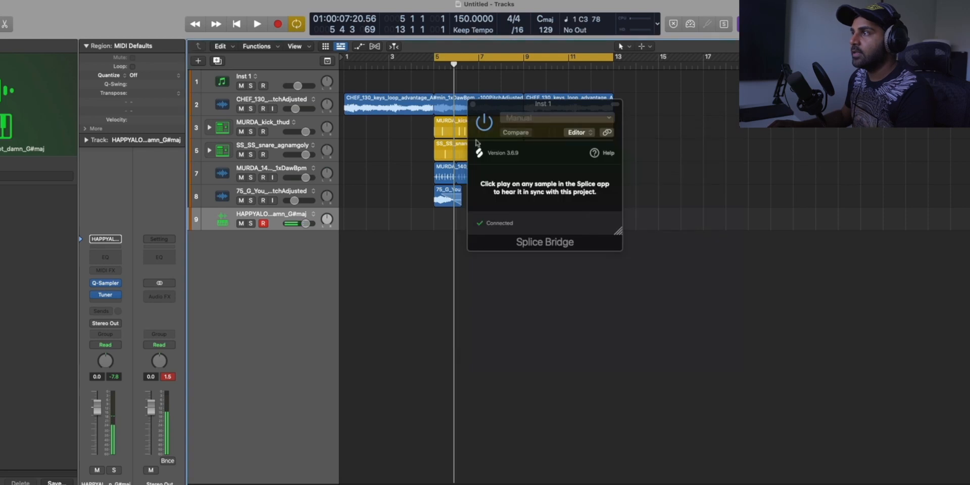
click(471, 104)
- Copy the MURDA_kick_thud region onto the 808 track at bar 5, convert it to MIDI and open its notes for editing
drag(444, 127, 445, 218)
right_click(445, 219)
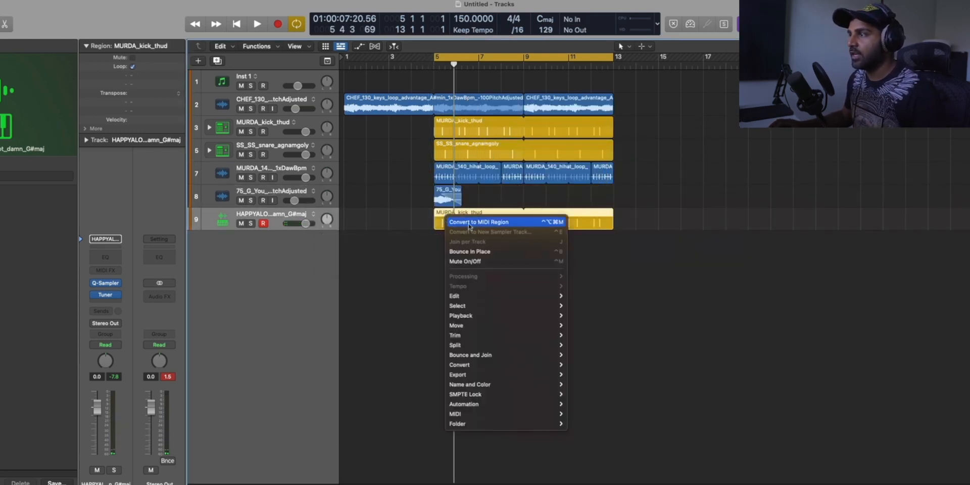
click(467, 224)
double_click(455, 229)
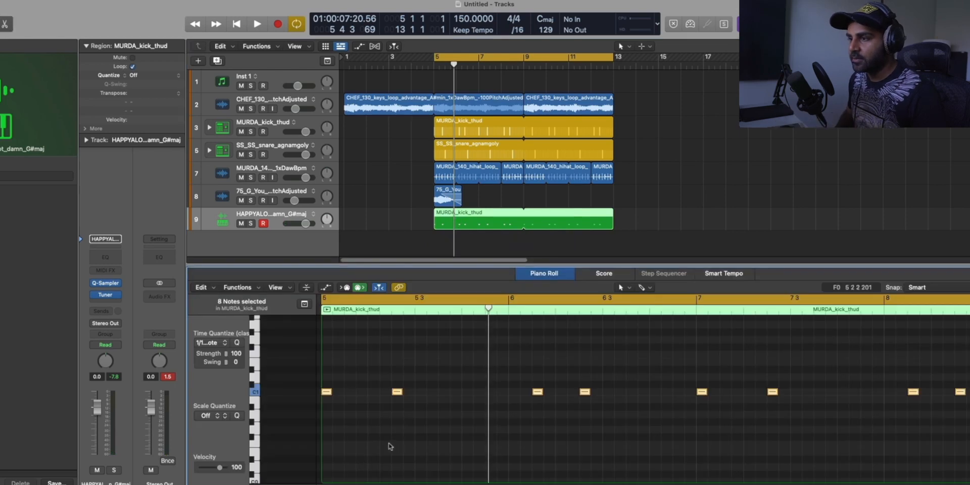
- Lengthen all eight notes of the copied kick pattern and transpose them up to A2
key(alt+Down)
key(alt+Down)
key(alt+Down)
key(alt+Down)
drag(331, 415, 346, 417)
key(alt+shift+Up)
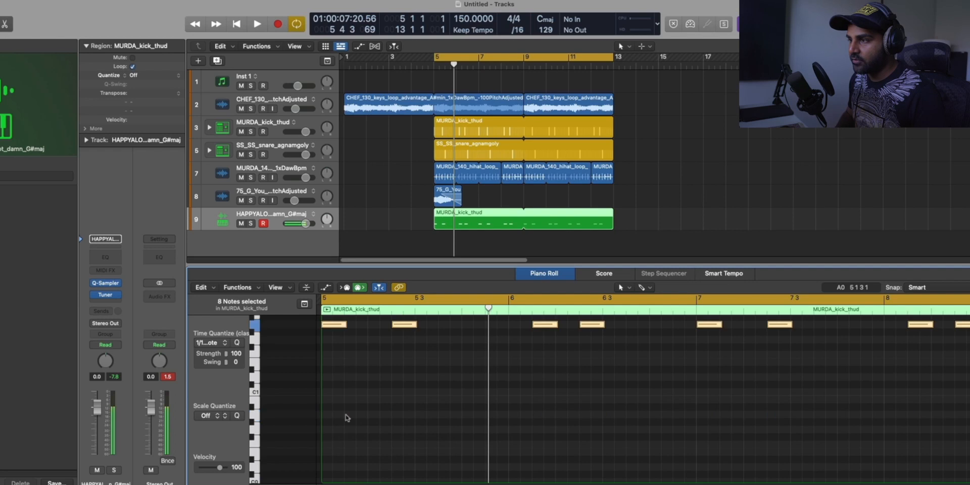
key(alt+shift+Up)
- Play the section from bar 5 and raise the 808 track's volume to 5.8 dB
key(space)
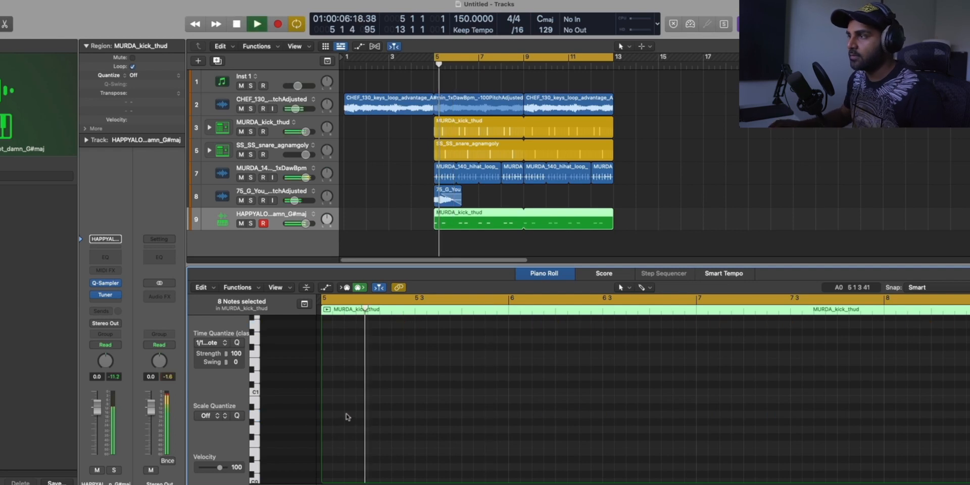
drag(306, 223, 313, 224)
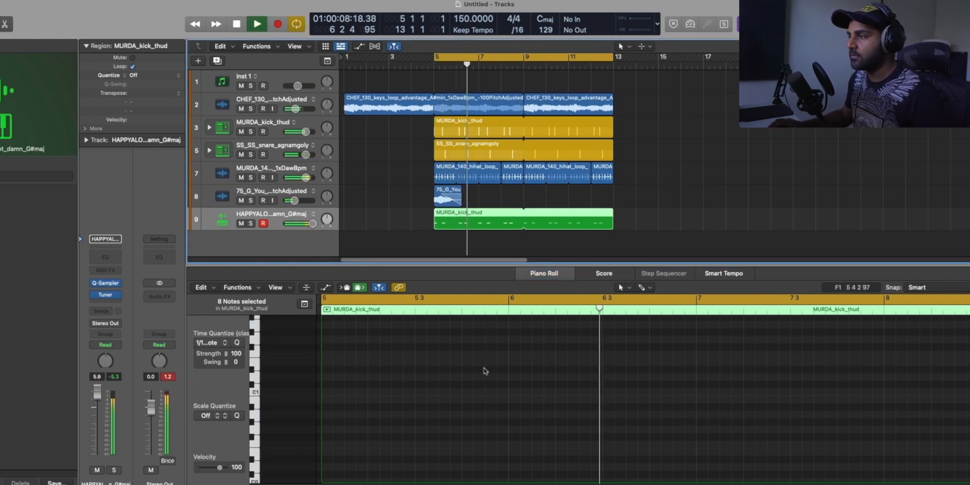
key(space)
scroll(486, 394, up, 5)
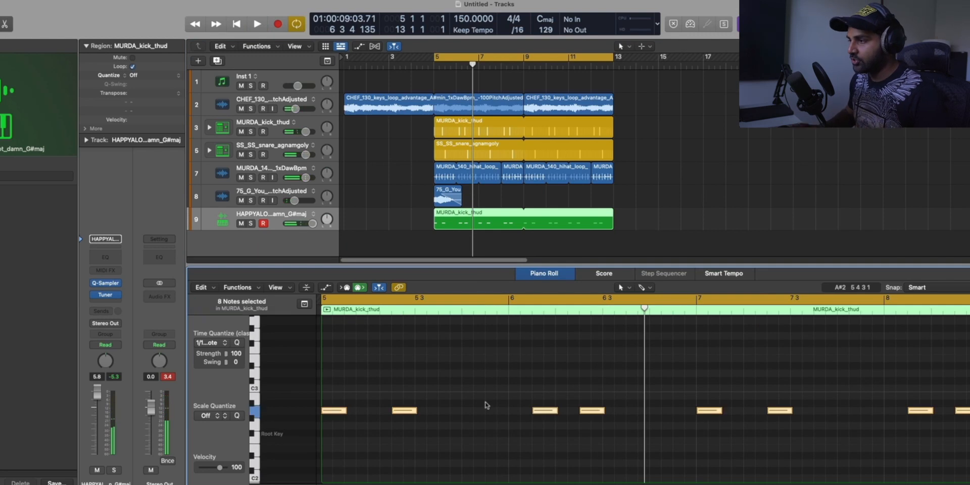
- Extend the 808 notes until each reaches the next one, and set the 808 track's volume to 0.0 dB
key(Return)
click(395, 214)
drag(312, 223, 305, 223)
click(241, 218)
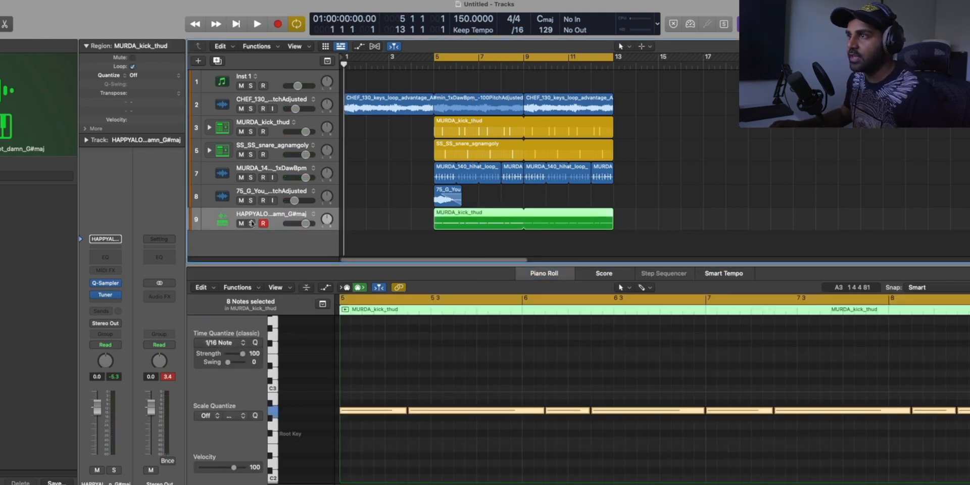
- While the section plays, set the 808 to -2.9 dB and the vocal to -5.8 dB, and raise the kick and snare volumes
key(space)
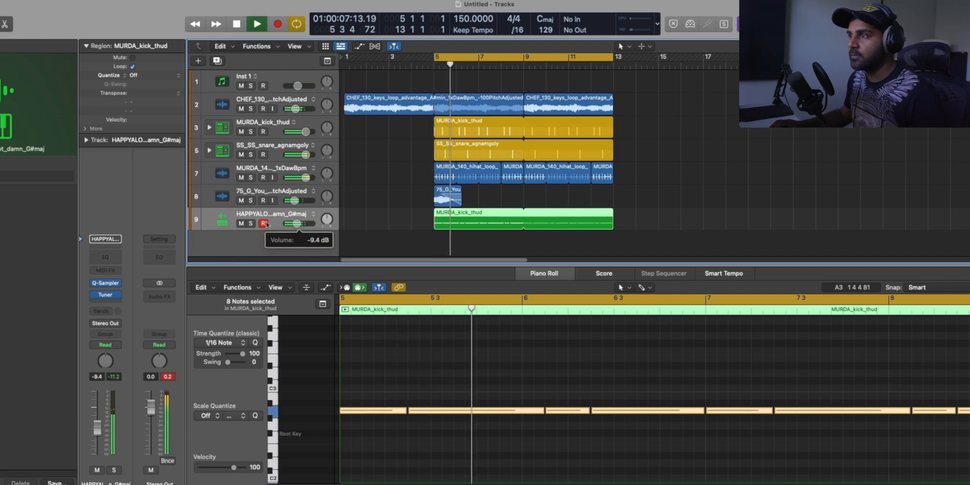
drag(296, 200, 303, 226)
drag(305, 132, 308, 156)
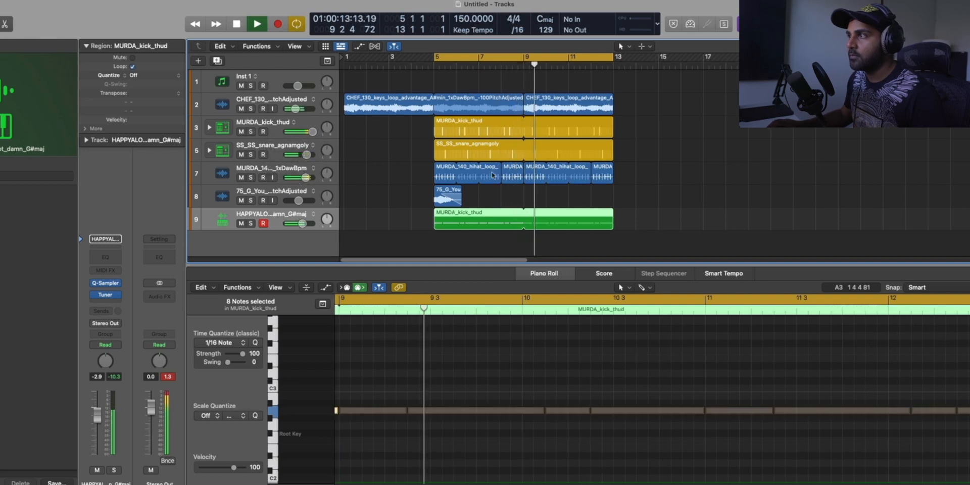
- Undo the unwanted region edits and split the melody region at bar 5
click(430, 107)
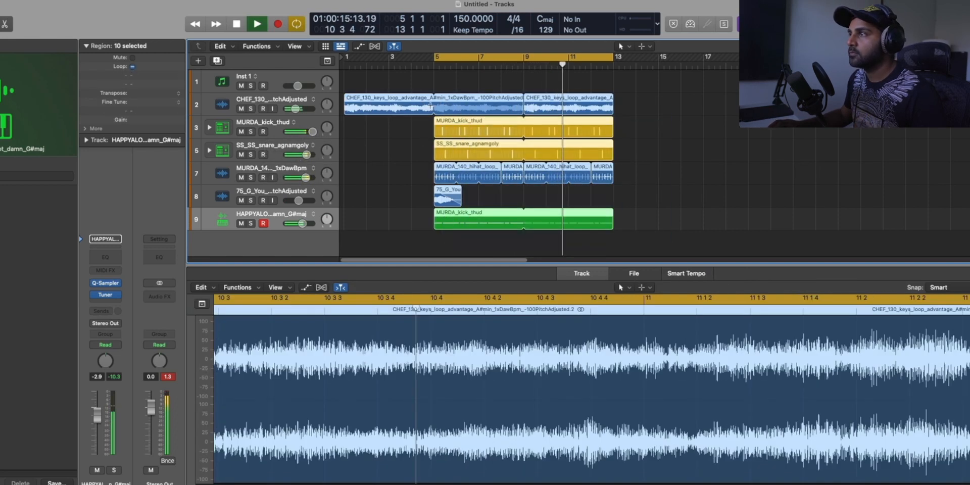
key(super+z)
double_click(434, 110)
key(super+z)
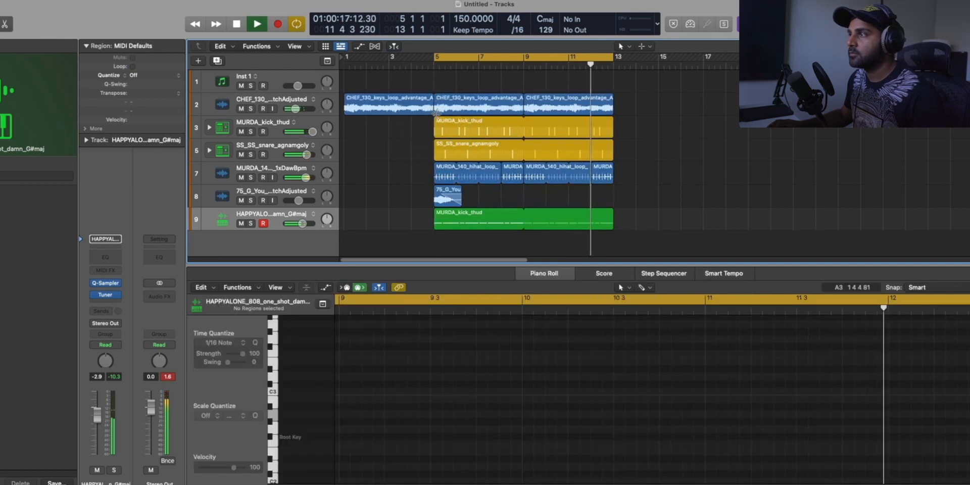
- Set the fade at the end of the four-bar melody intro to Slow Down and play the transition into bar 5 without cycling
click(431, 97)
key(space)
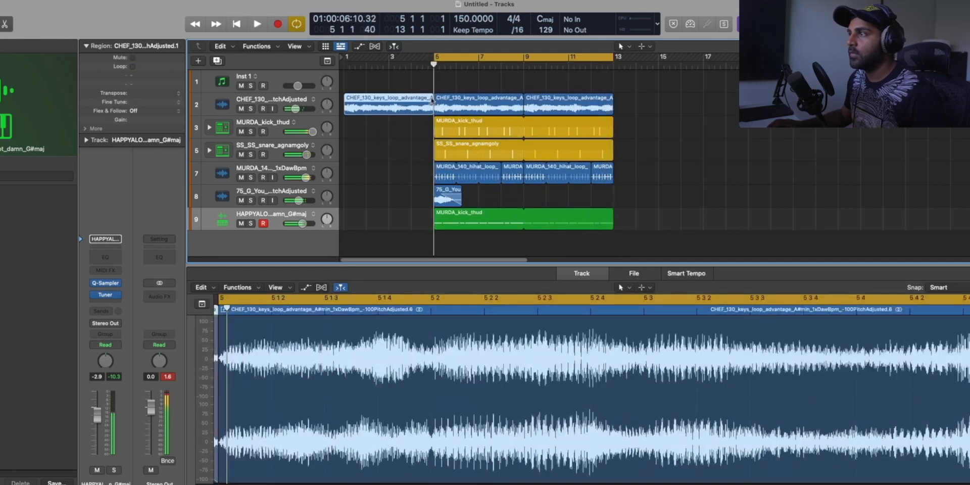
right_click(432, 96)
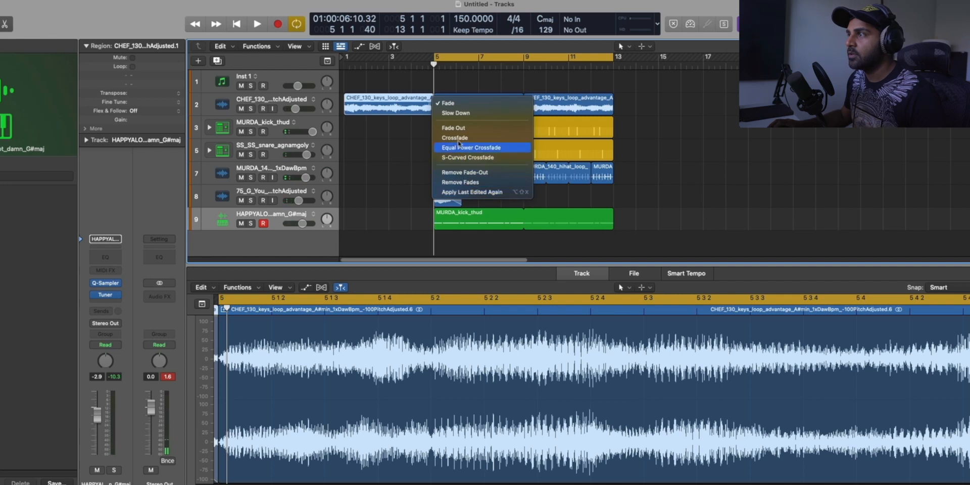
click(468, 192)
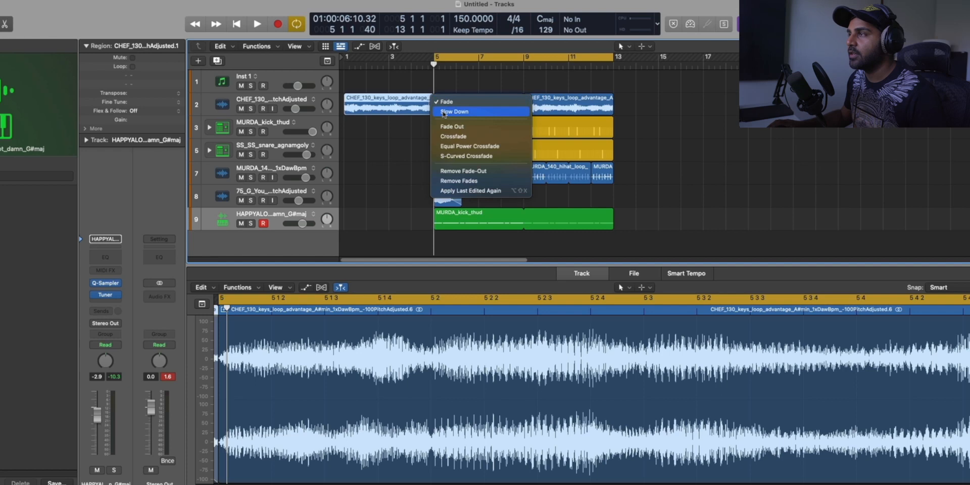
click(445, 112)
key(c)
click(412, 64)
key(space)
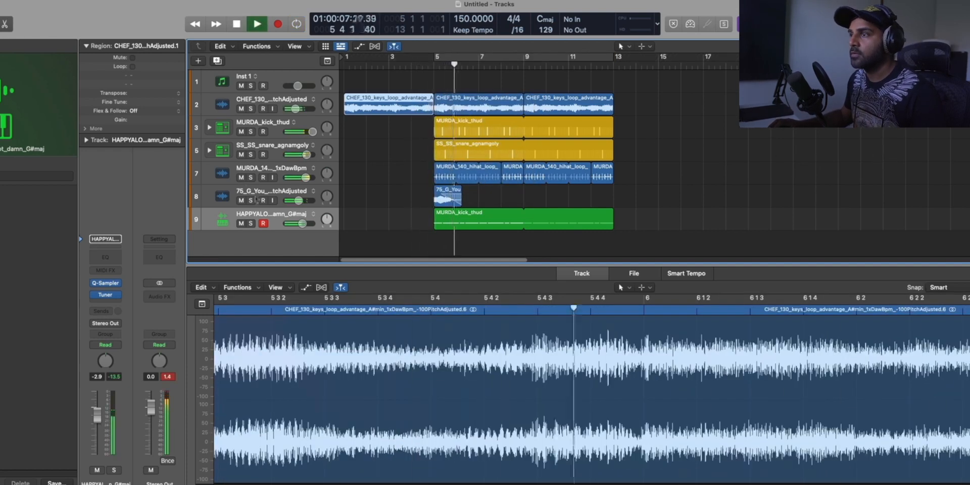
key(space)
- Select the vocal region and insert a SilverVerb reverb on its track
click(448, 195)
click(111, 303)
text(rever)
key(Return)
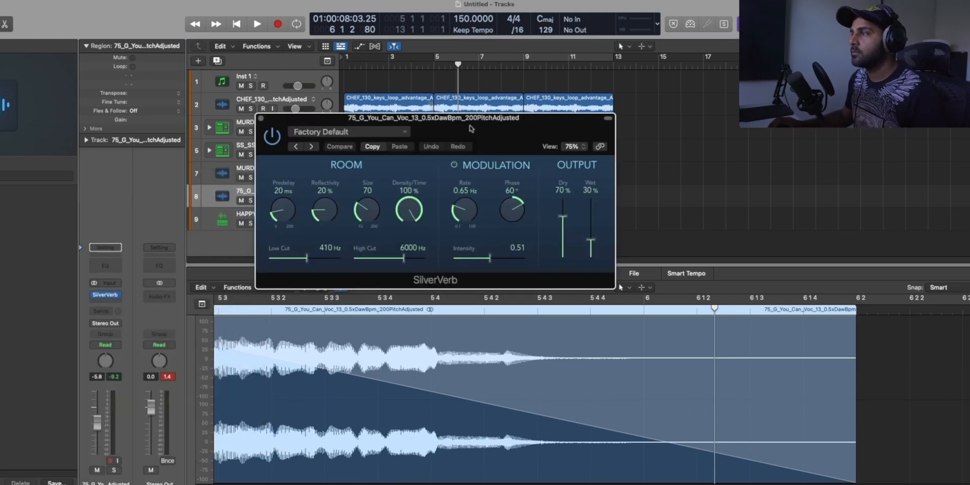
- Set the vocal reverb's dry level to 100% and wet level to 44%, and play the section with cycling on
drag(564, 218, 566, 198)
key(space)
mouse_move(590, 241)
mouse_down()
mouse_move(590, 253)
mouse_move(590, 232)
mouse_up()
key(c)
key(space)
key(space)
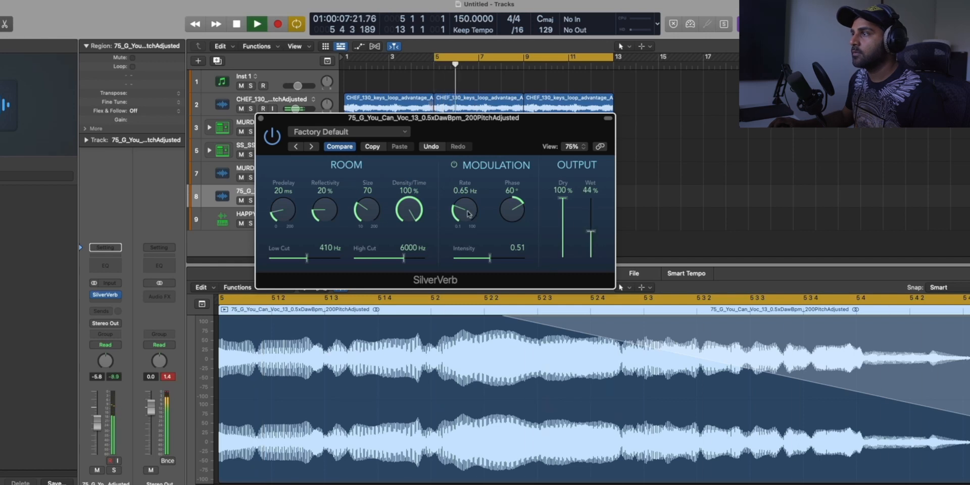
- Set the reverb's modulation rate to 1.10 Hz, predelay to 7 ms, size to 138 and wet level to 22%
drag(464, 213, 465, 202)
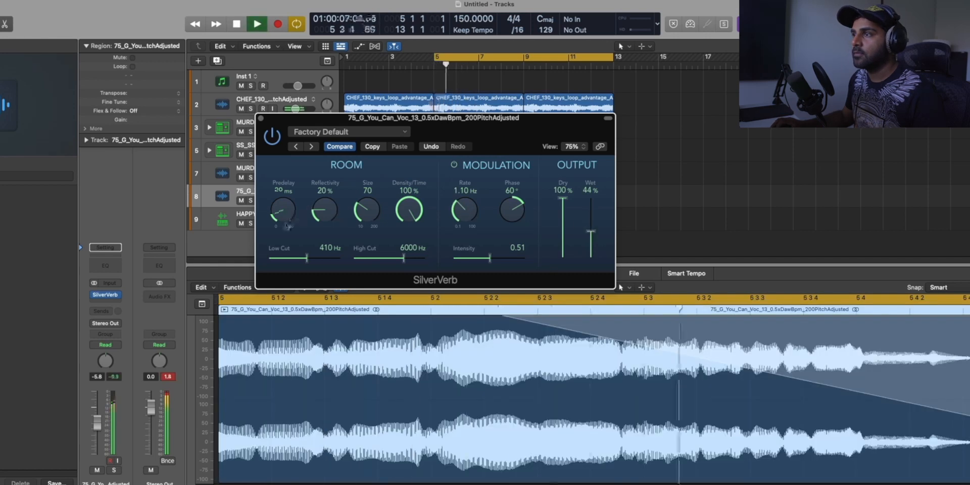
drag(366, 208, 378, 183)
drag(591, 232, 590, 246)
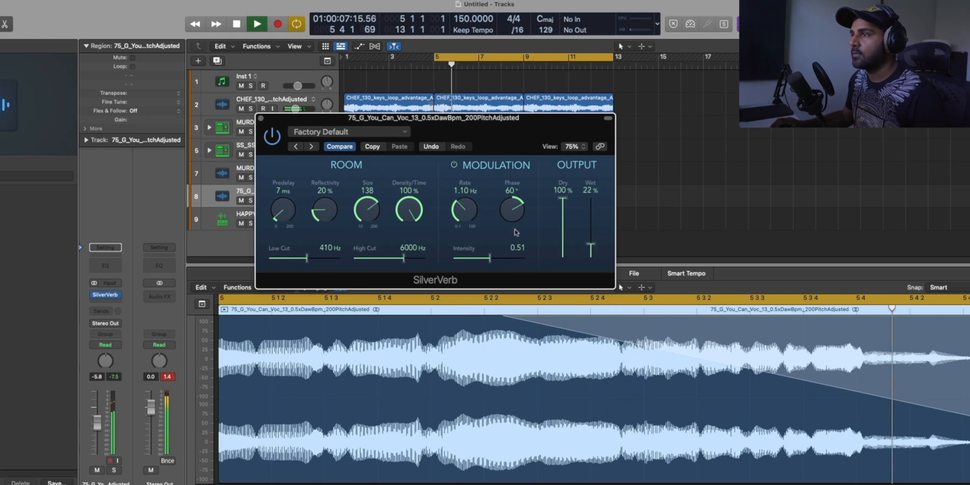
- Raise the vocal reverb's reflectivity to 51%, size to 154 and predelay to 26 ms during playback
drag(286, 213, 319, 182)
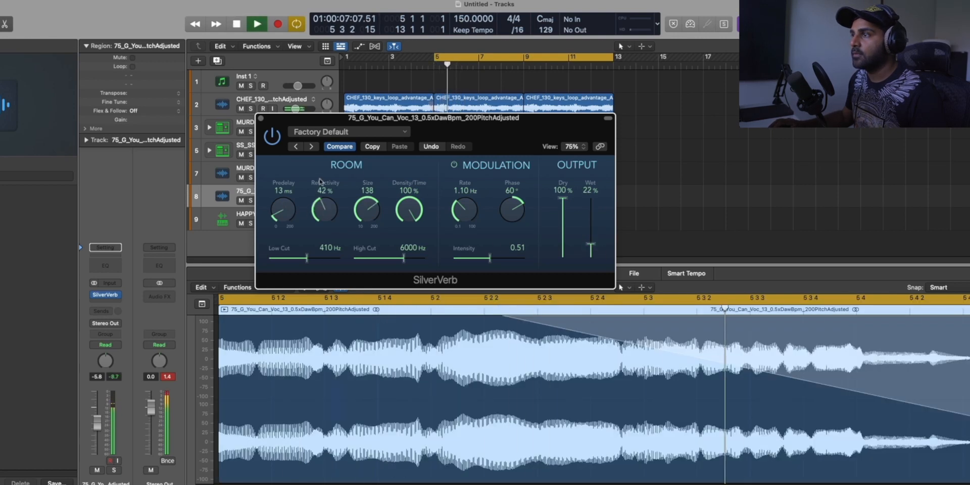
drag(360, 216, 360, 212)
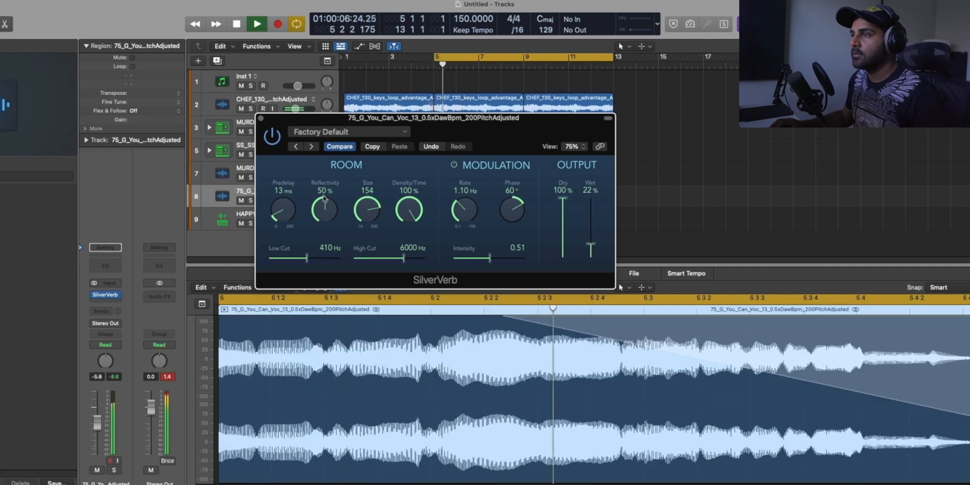
drag(285, 202, 284, 196)
key(Return)
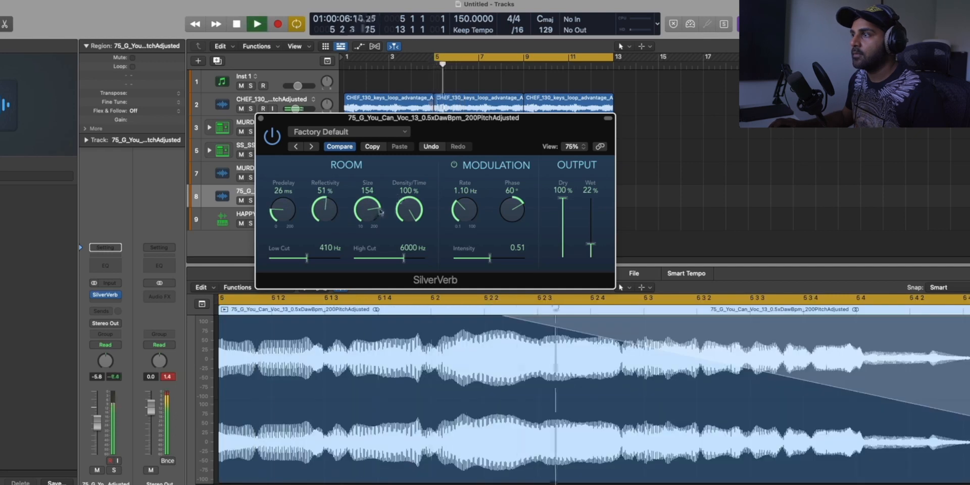